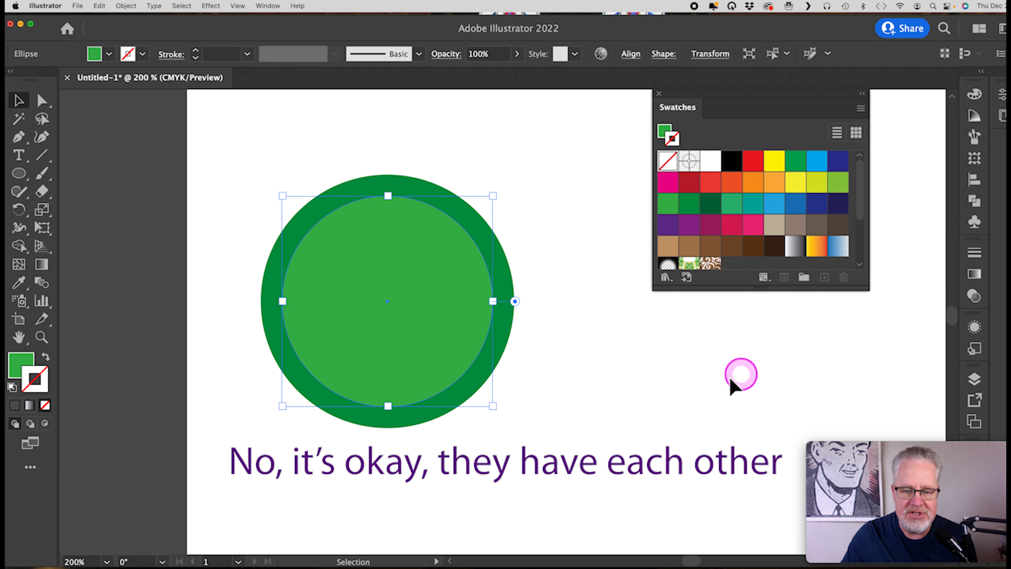
Apply a white-to-black linear gradient to the fill of the inner circle.
click(972, 277)
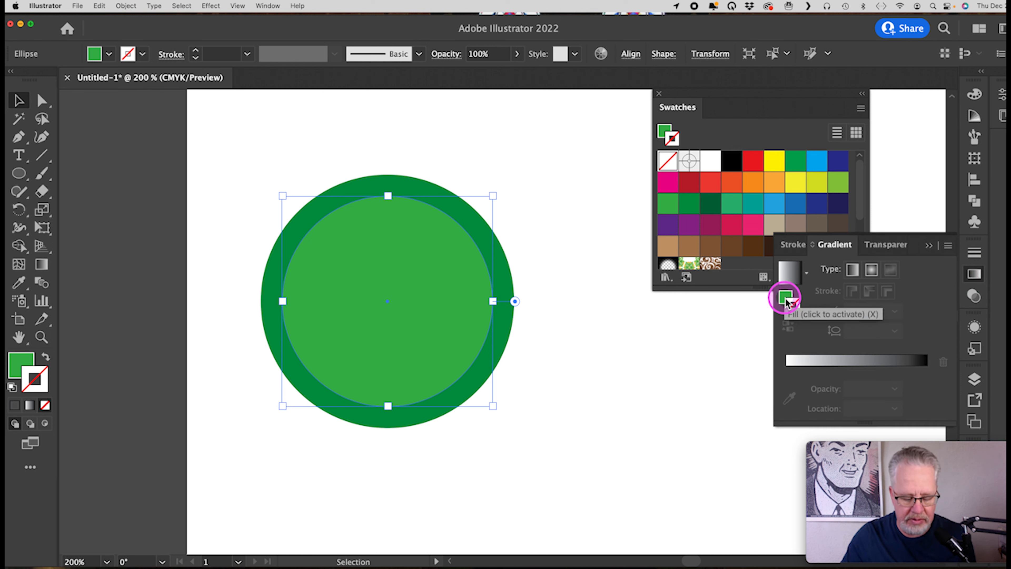
key(x)
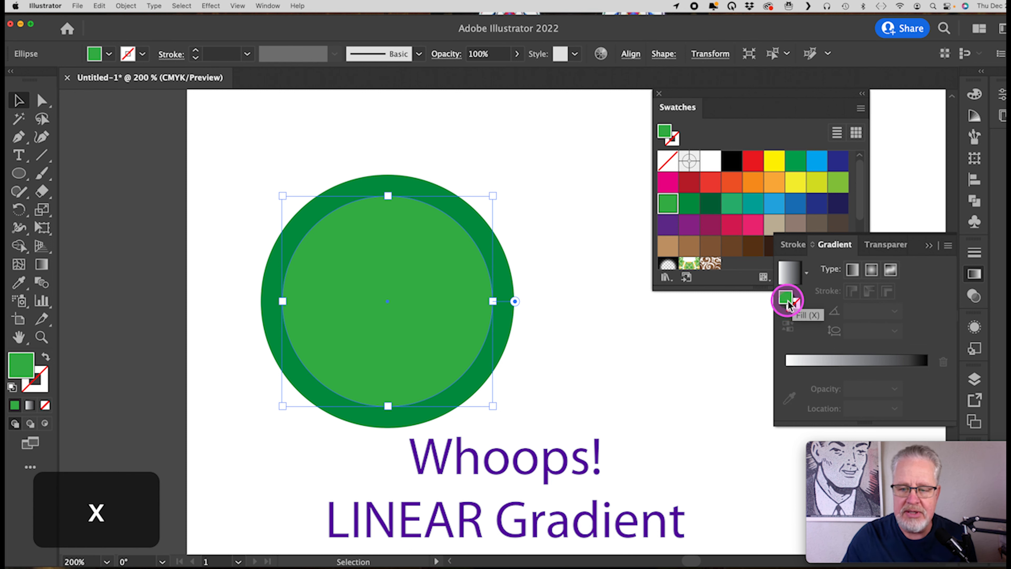
click(793, 279)
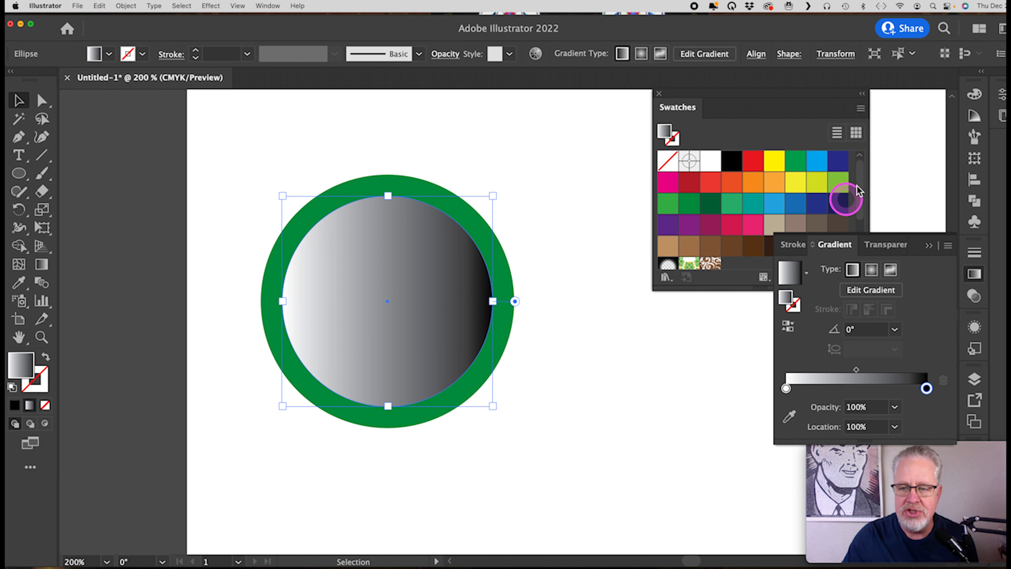
Recolor the black end stop of the inner circle's gradient with the C=0 M=0 Y=0 K=80 gray swatch, keeping it at location 100%.
drag(859, 184, 861, 220)
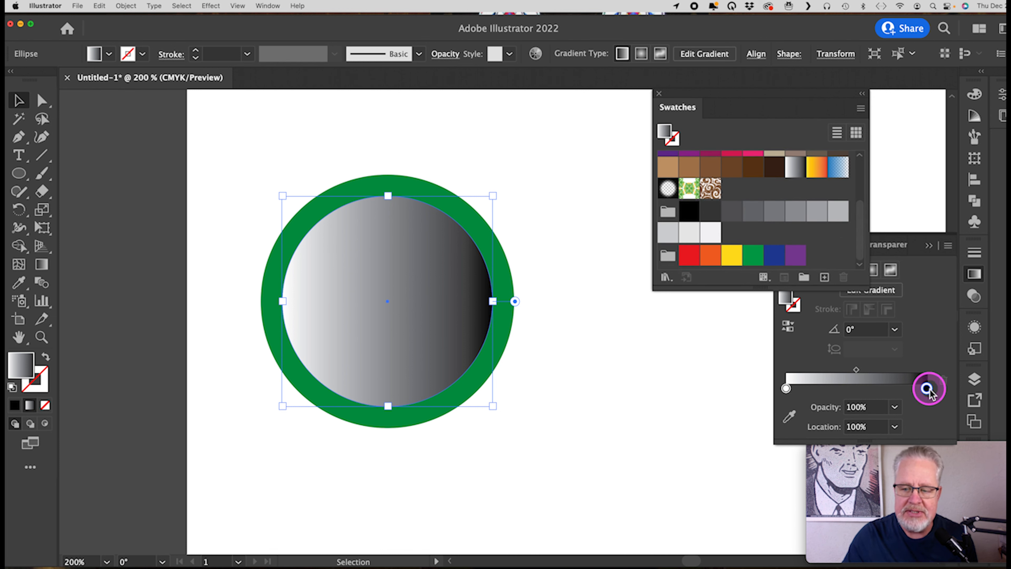
click(927, 389)
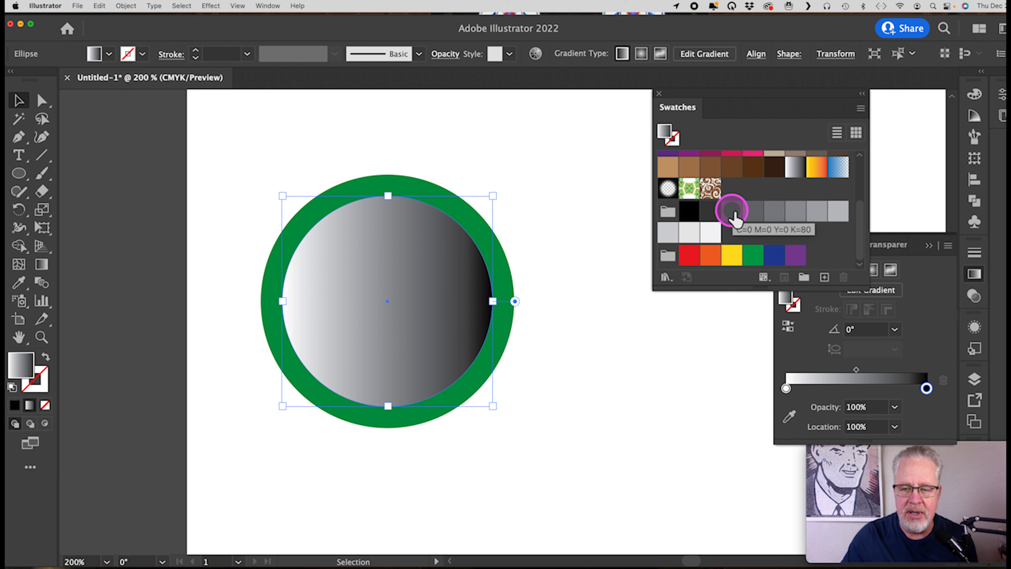
drag(735, 217, 895, 390)
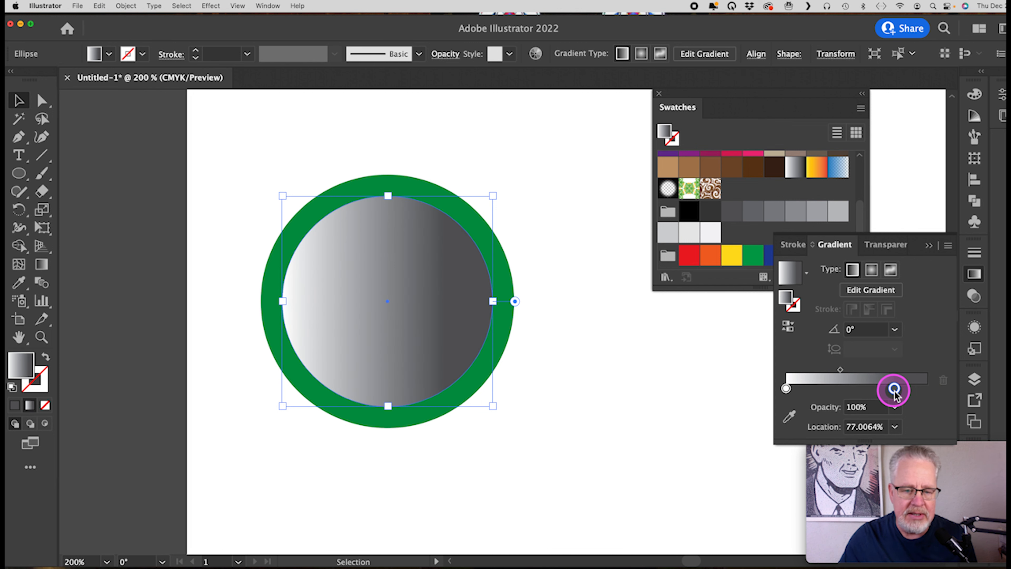
drag(896, 390, 932, 392)
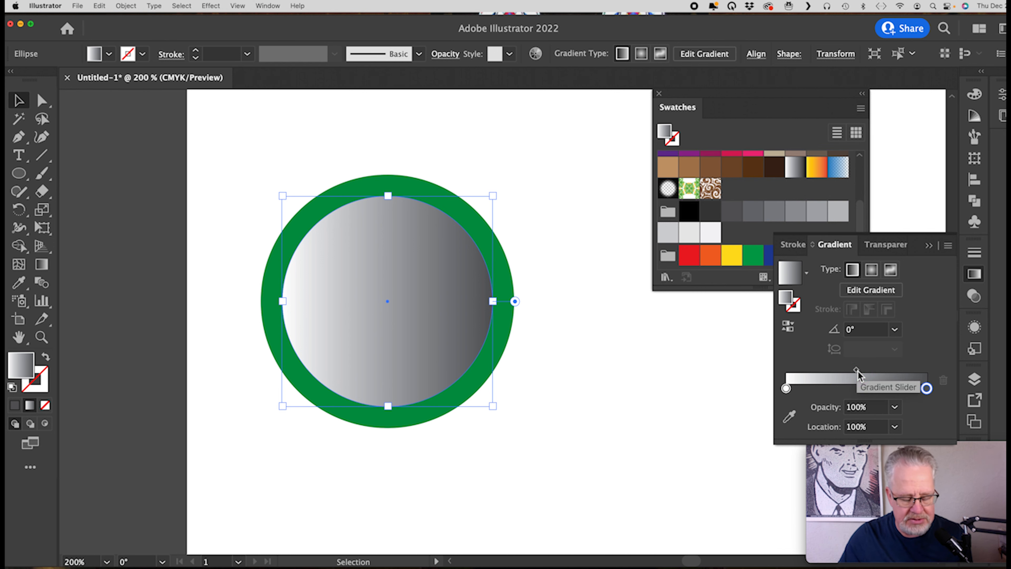
Shift the midpoint of the inner circle's gradient to about 55%.
scroll(857, 371, up, 5)
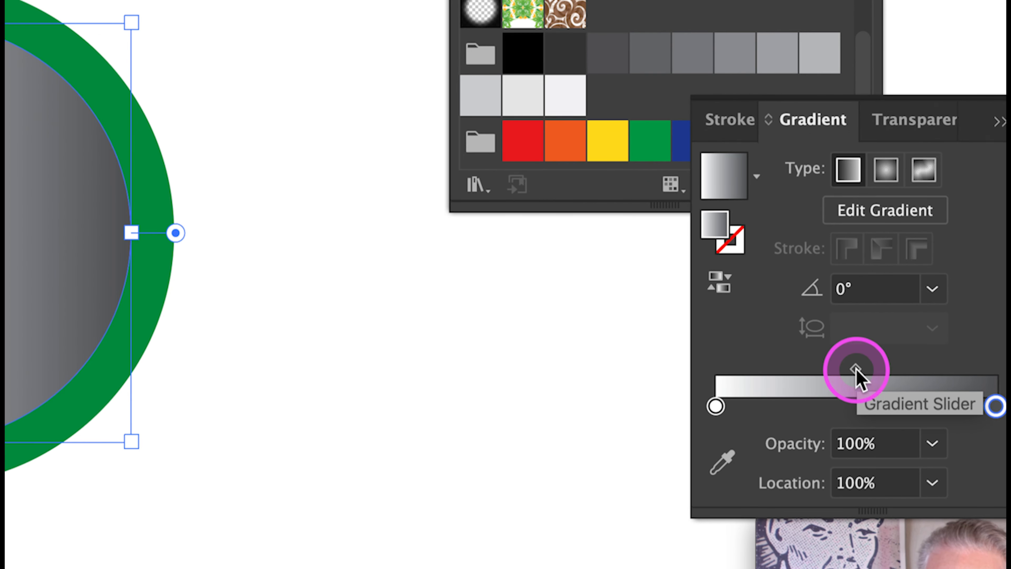
mouse_move(856, 369)
mouse_down()
mouse_move(819, 368)
mouse_move(870, 369)
mouse_up()
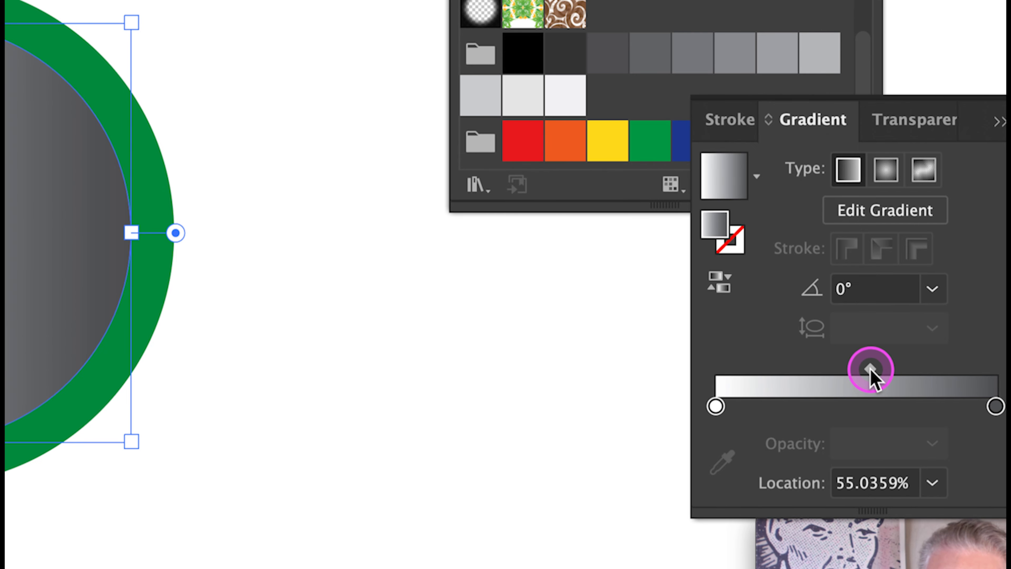
scroll(870, 370, down, 5)
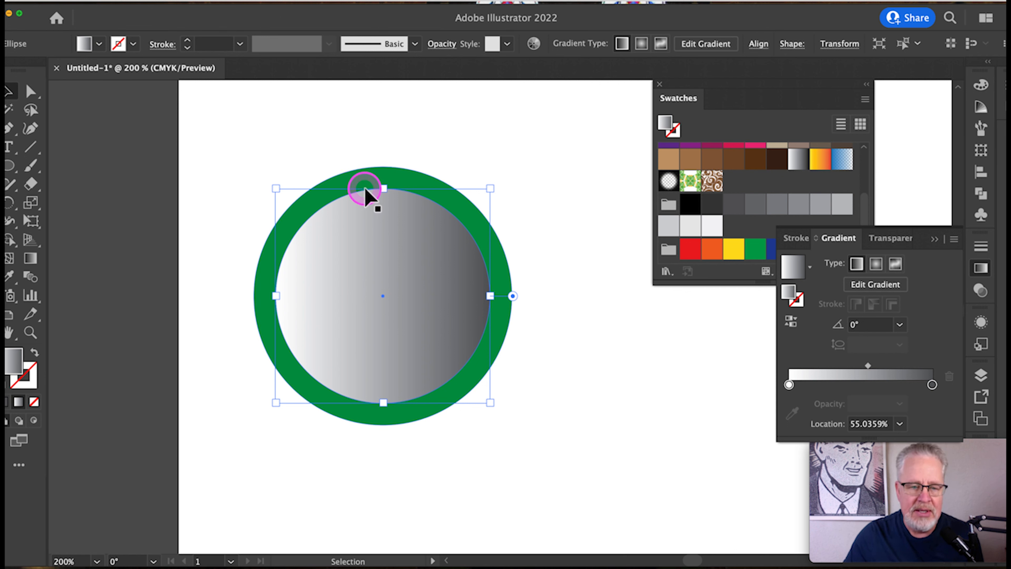
Fill the outer circle with the same white-to-gray linear gradient and reverse its direction.
click(358, 181)
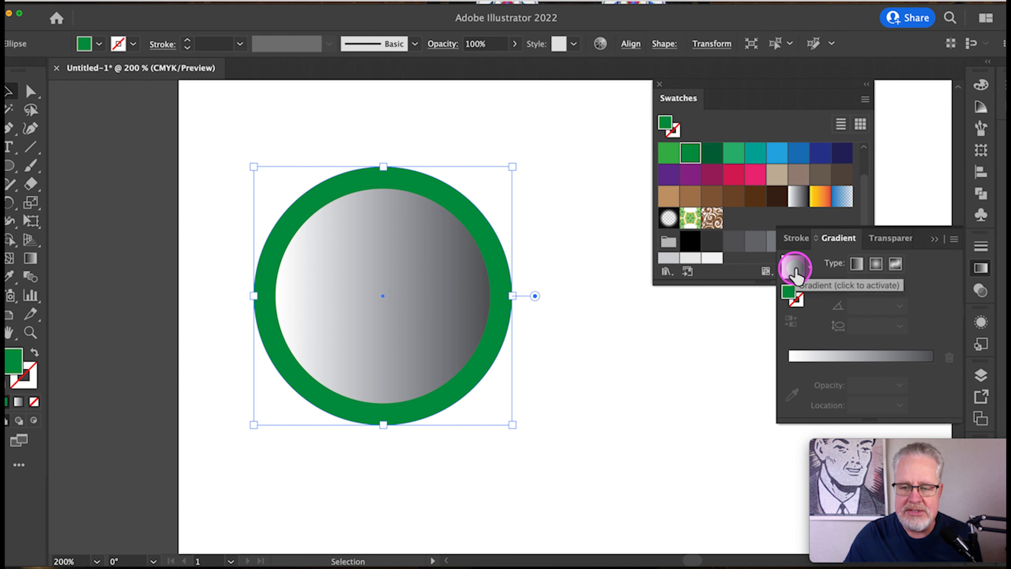
click(796, 274)
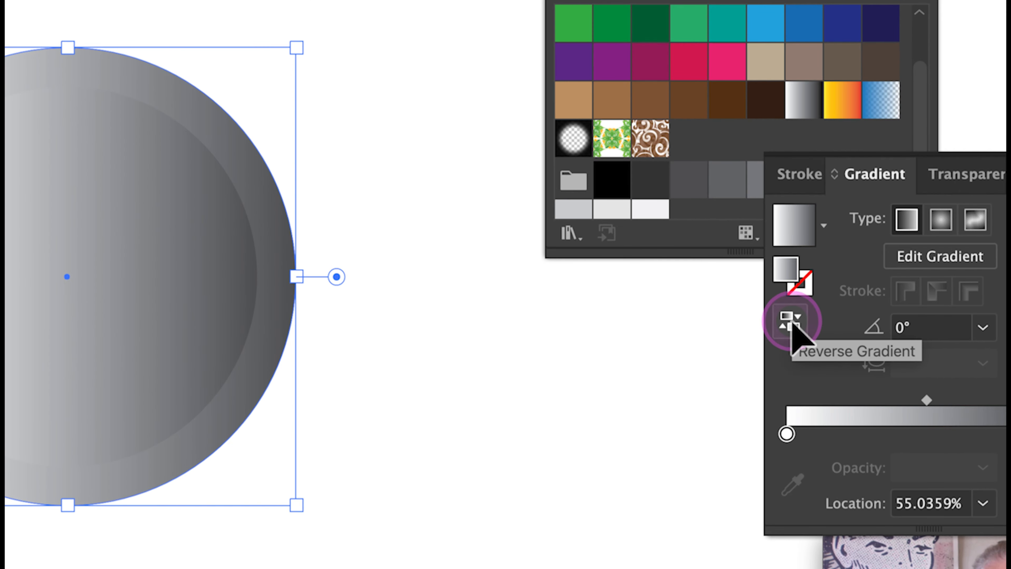
click(794, 321)
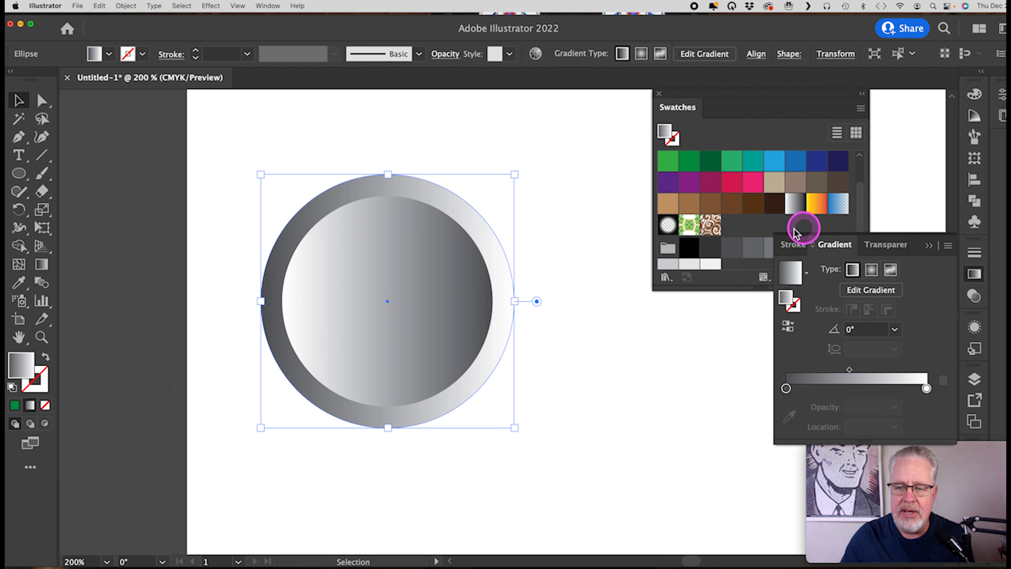
Recolor the white end stop of the outer circle's gradient with a light gray swatch at location 100%.
click(864, 217)
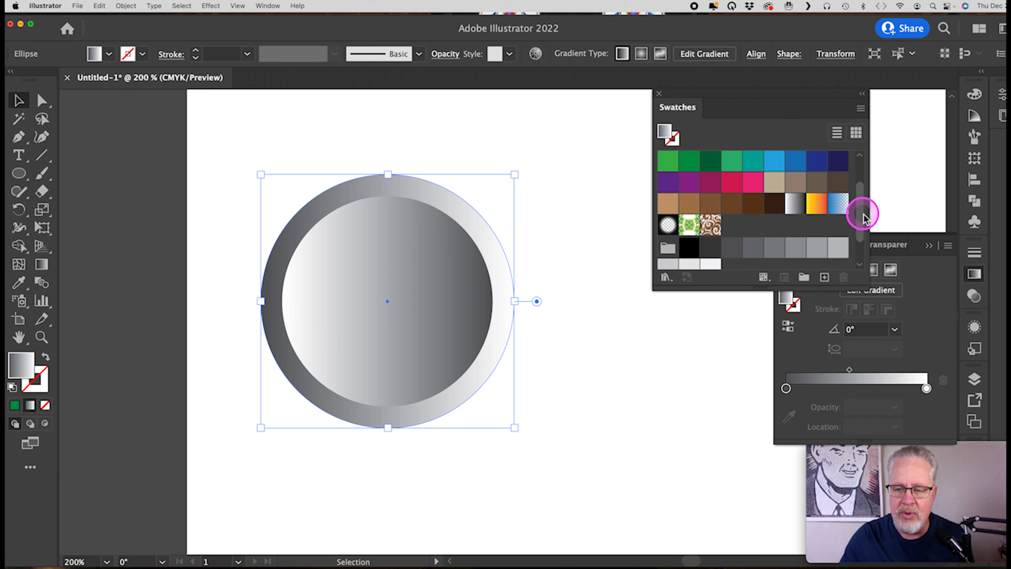
drag(862, 236, 862, 244)
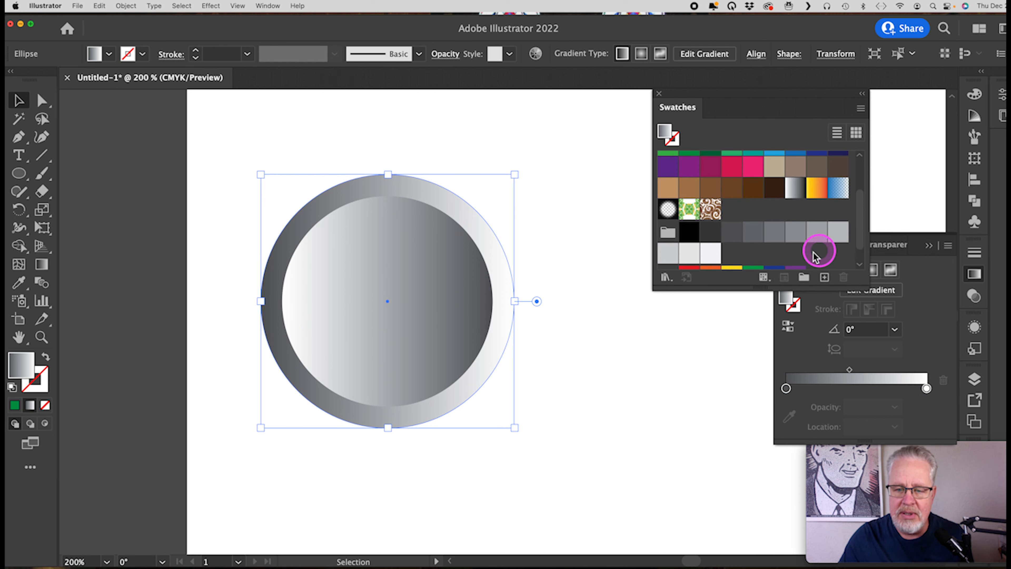
drag(695, 260, 928, 393)
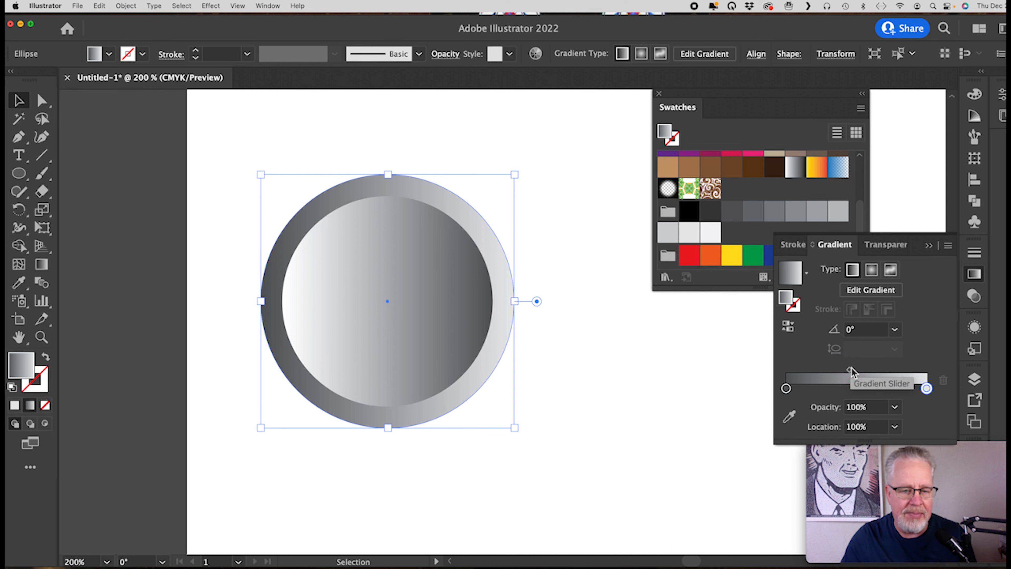
Apply the gray linear gradient to the outer circle's stroke and set the stroke weight to 3 pt.
click(794, 306)
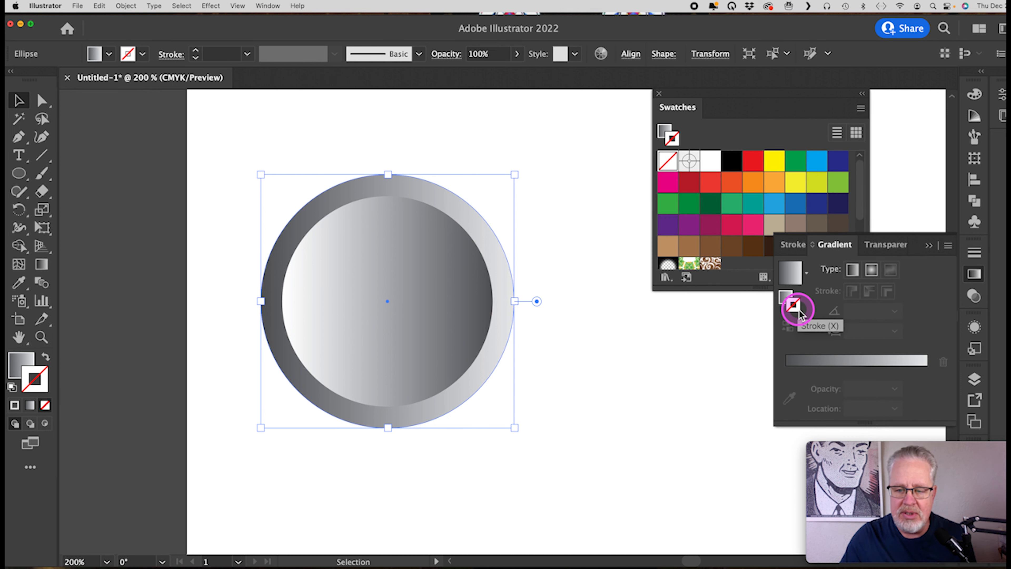
click(792, 275)
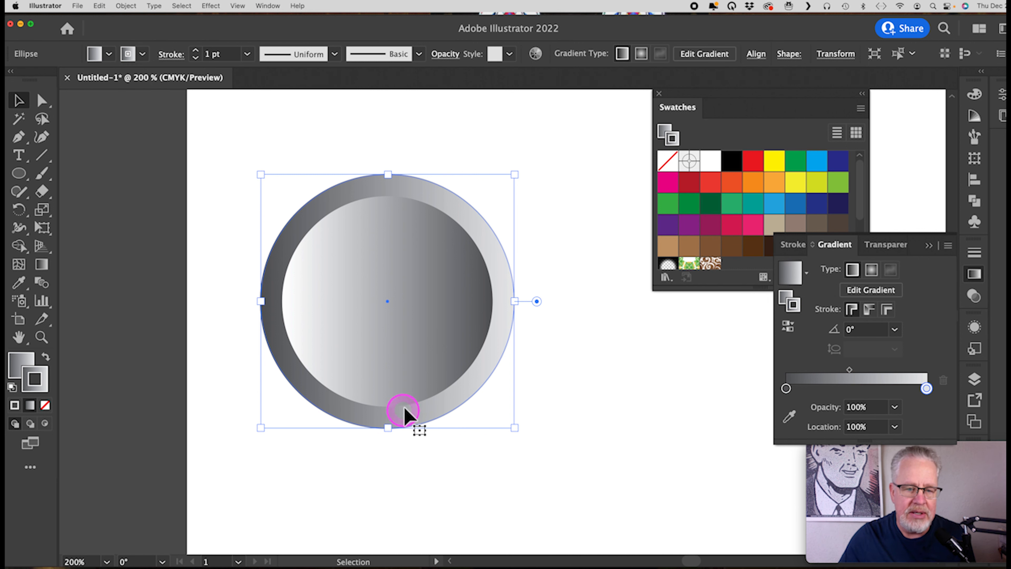
click(976, 255)
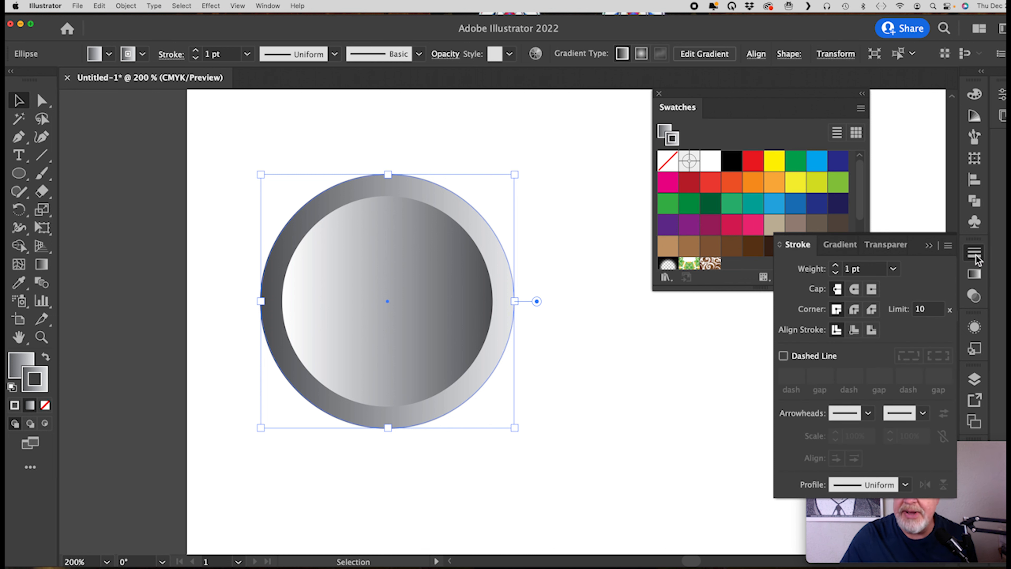
click(836, 266)
click(836, 266)
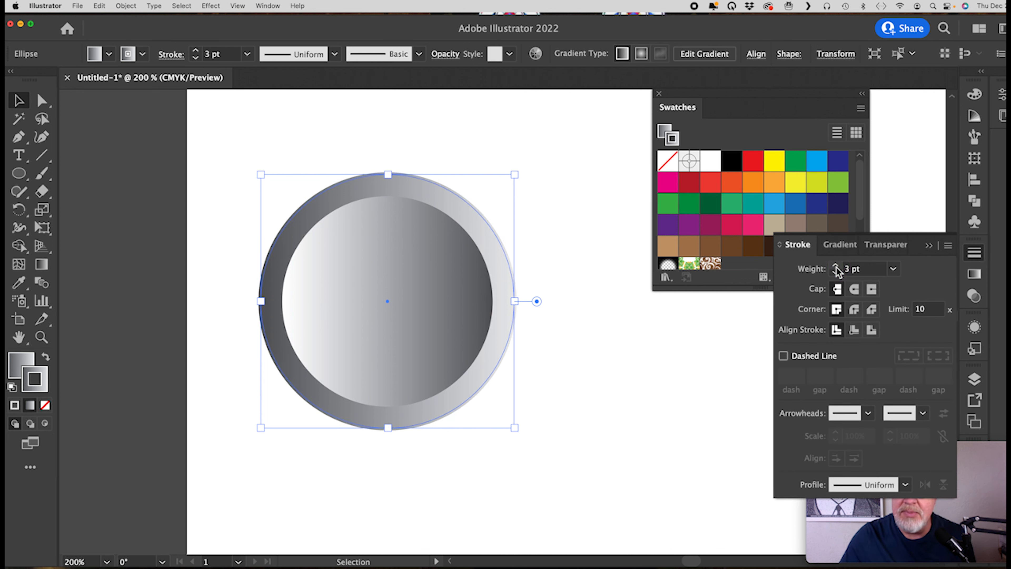
click(931, 247)
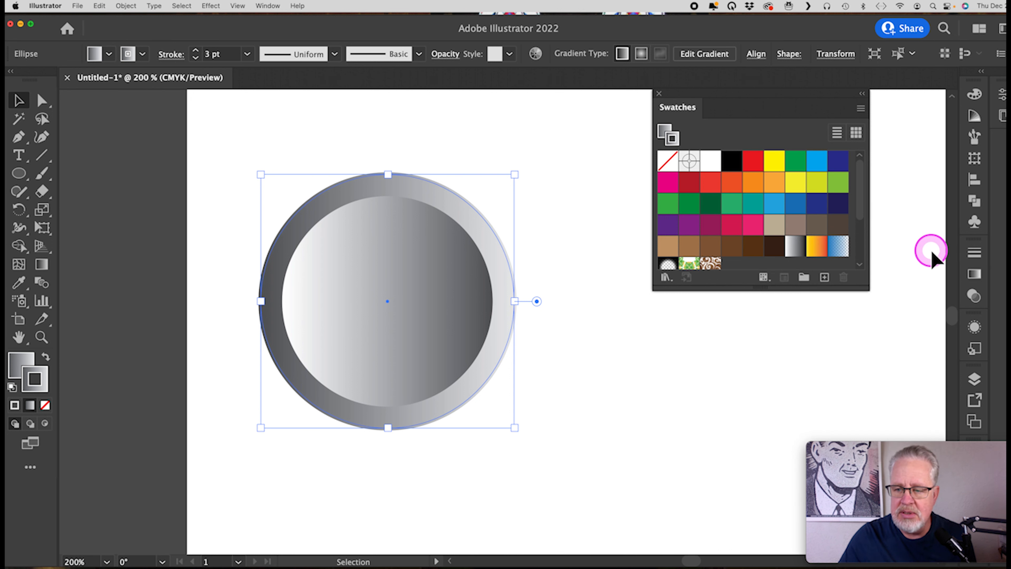
Try applying the gradient along the outer circle's stroke.
click(974, 273)
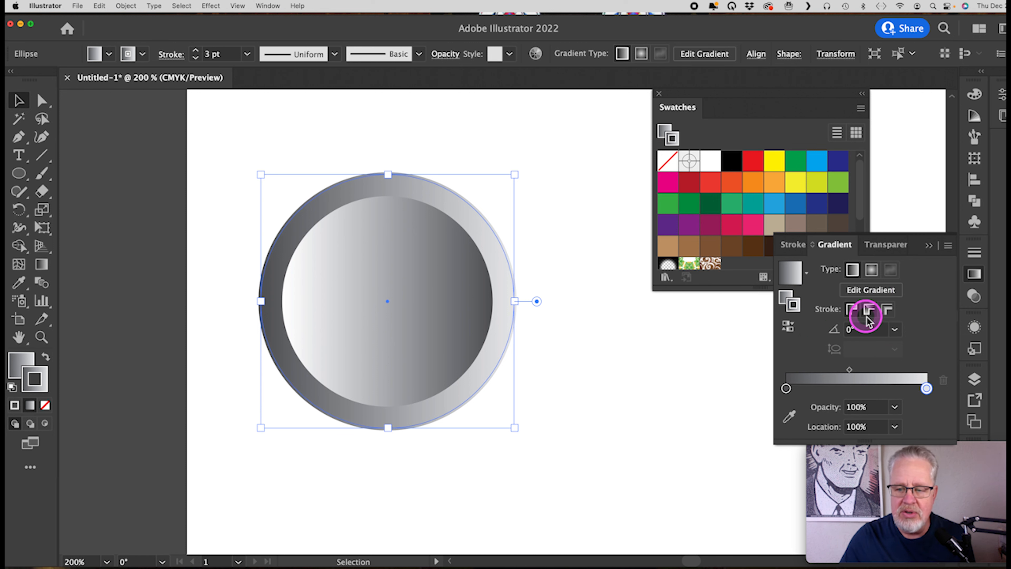
scroll(877, 315, up, 3)
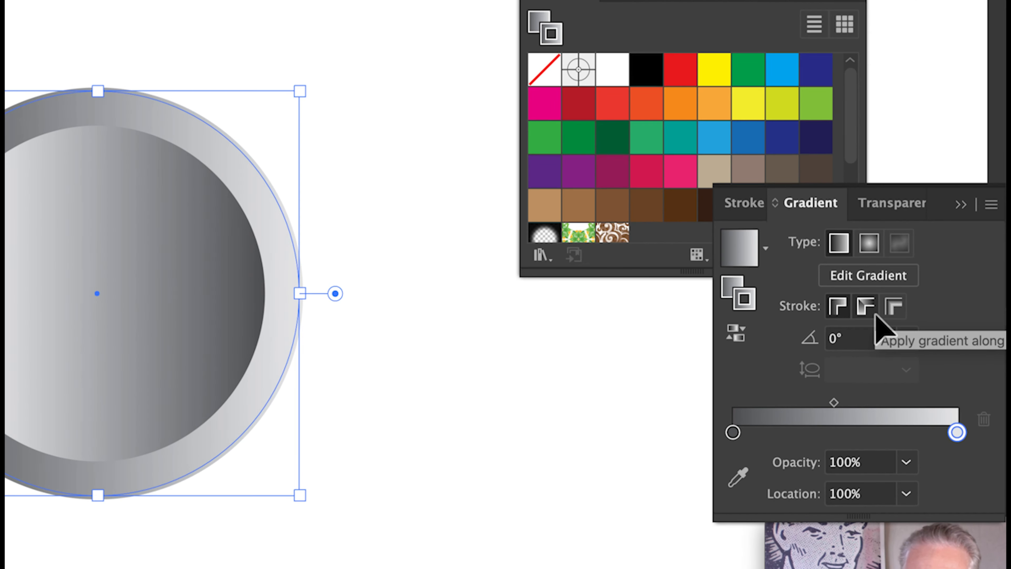
click(847, 308)
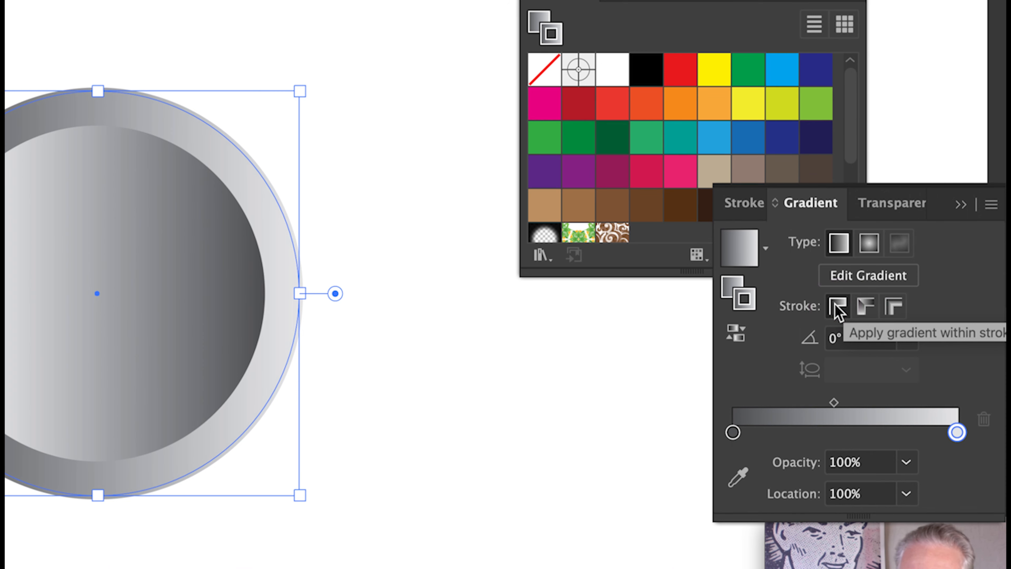
click(866, 307)
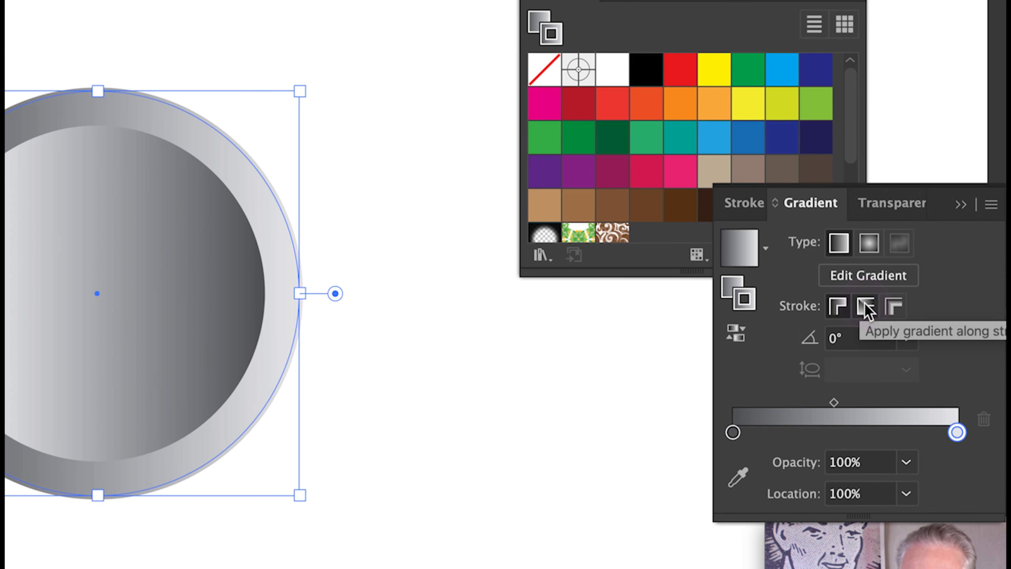
click(897, 308)
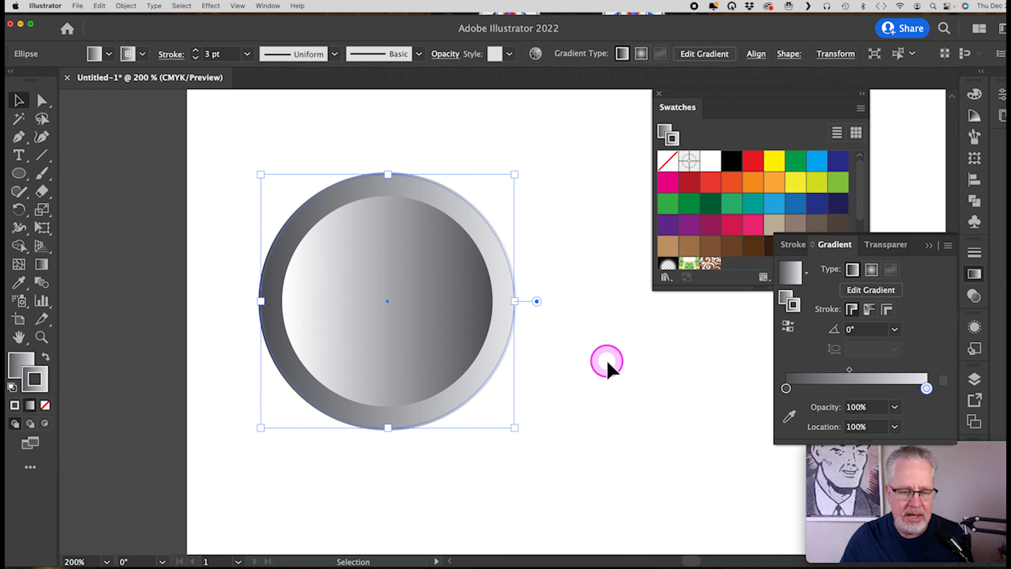
click(871, 310)
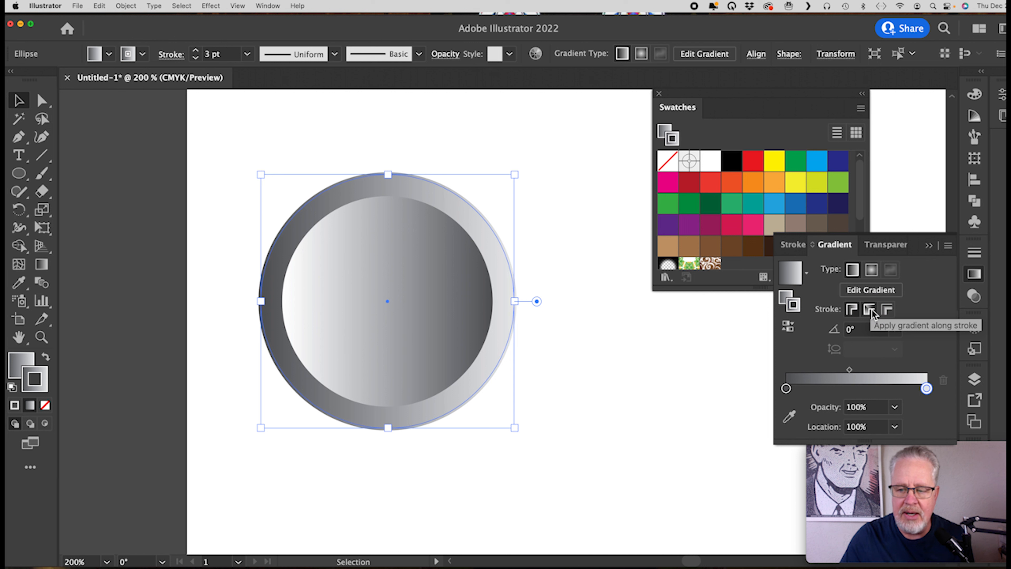
click(871, 310)
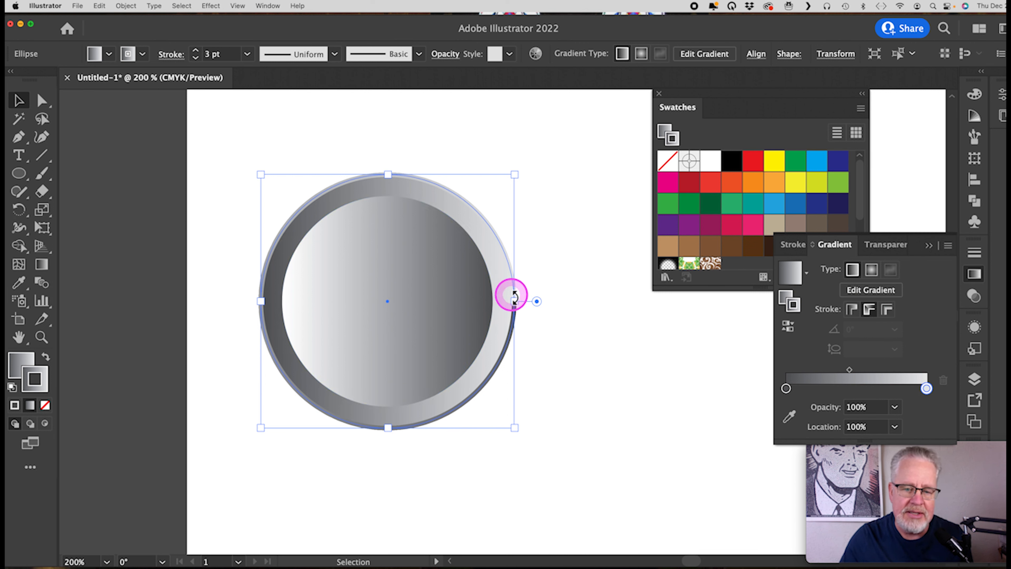
Apply the gradient across the outer circle's stroke, reverse the stroke gradient, and deselect the circle.
click(887, 310)
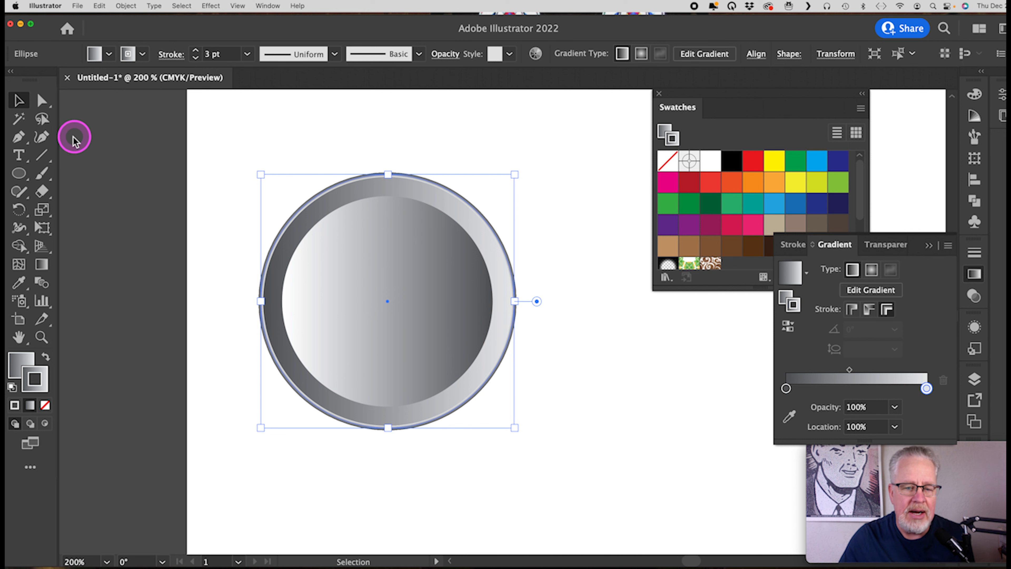
click(360, 126)
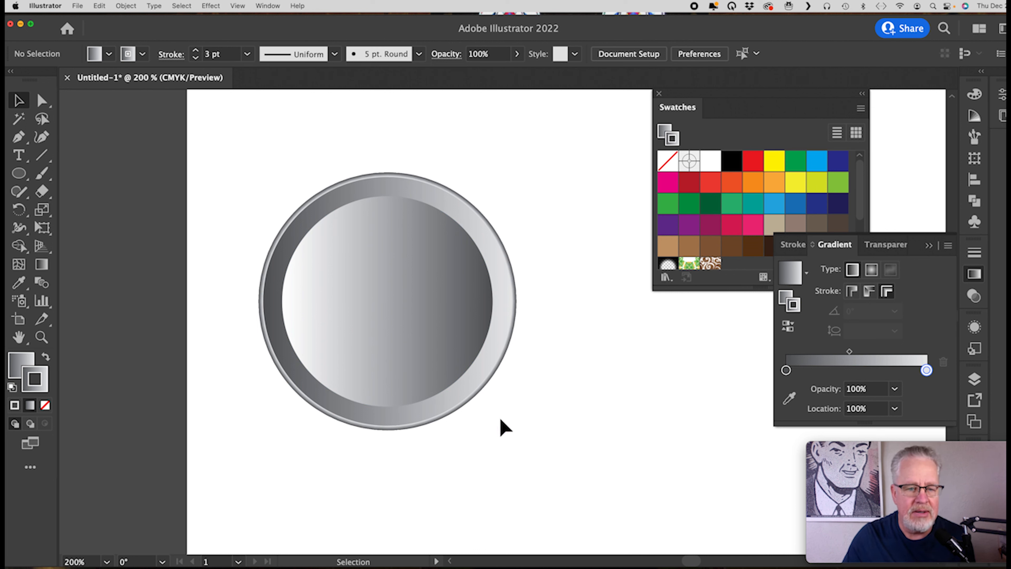
click(501, 356)
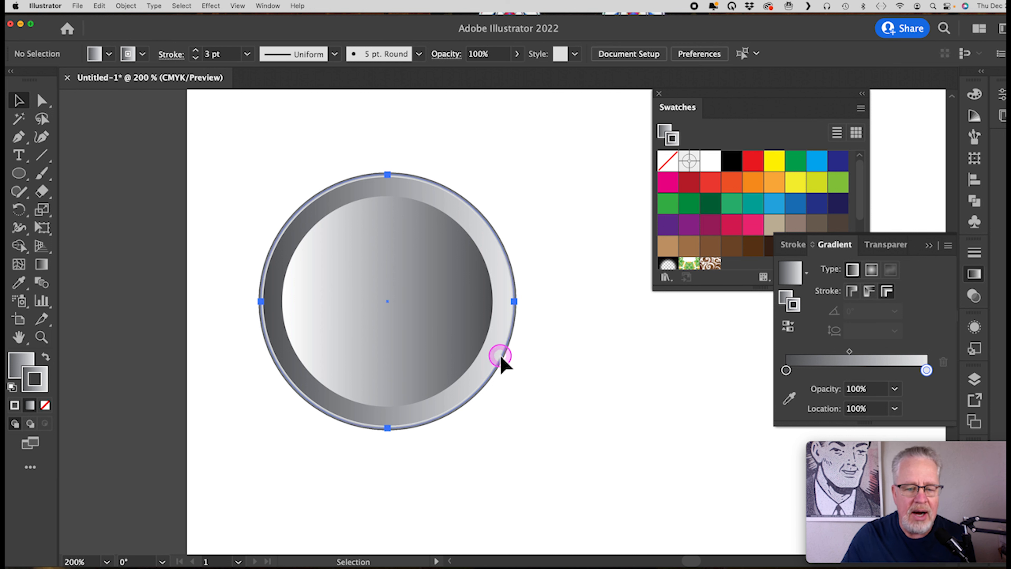
click(787, 328)
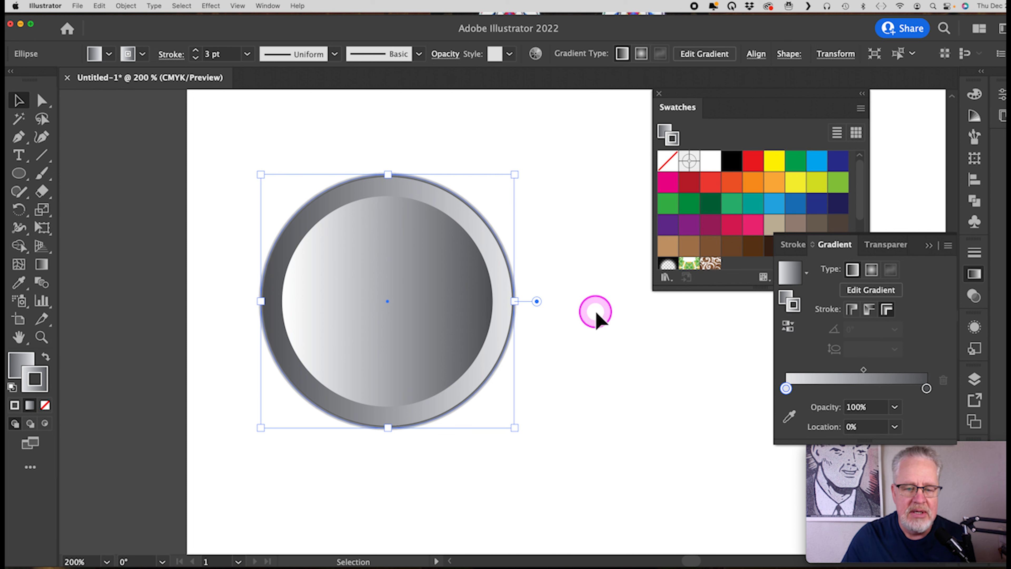
click(555, 283)
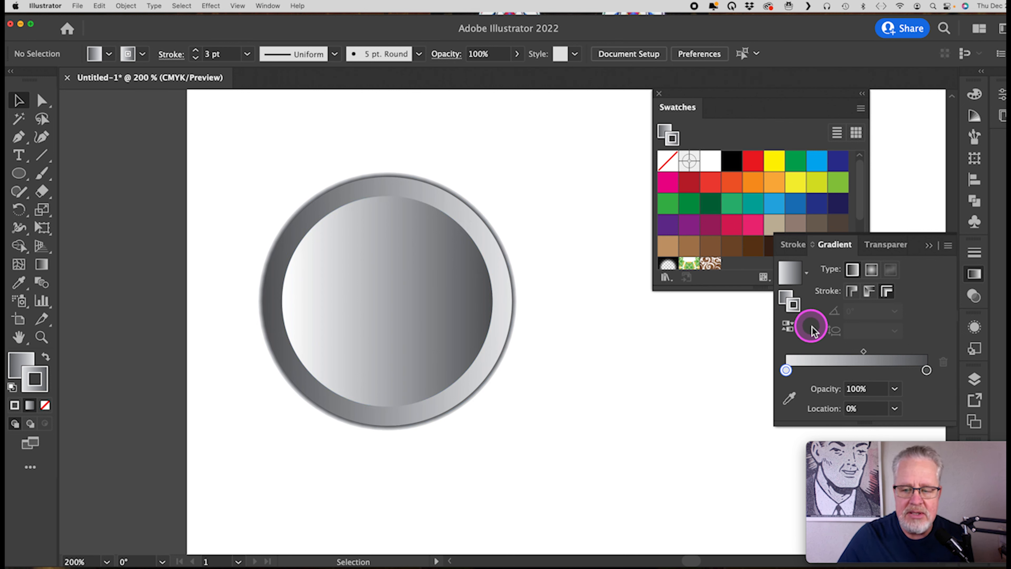
click(794, 306)
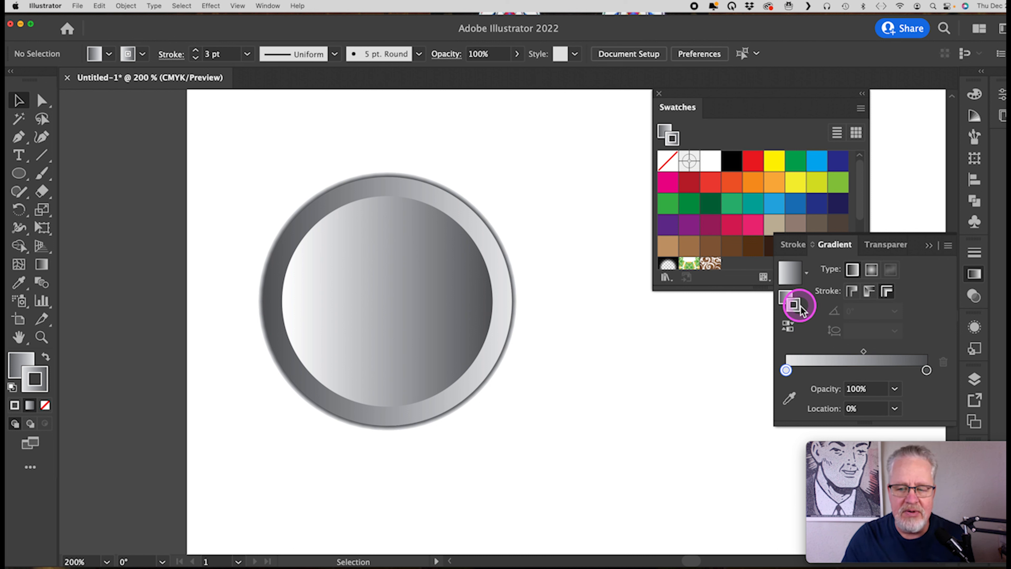
click(852, 269)
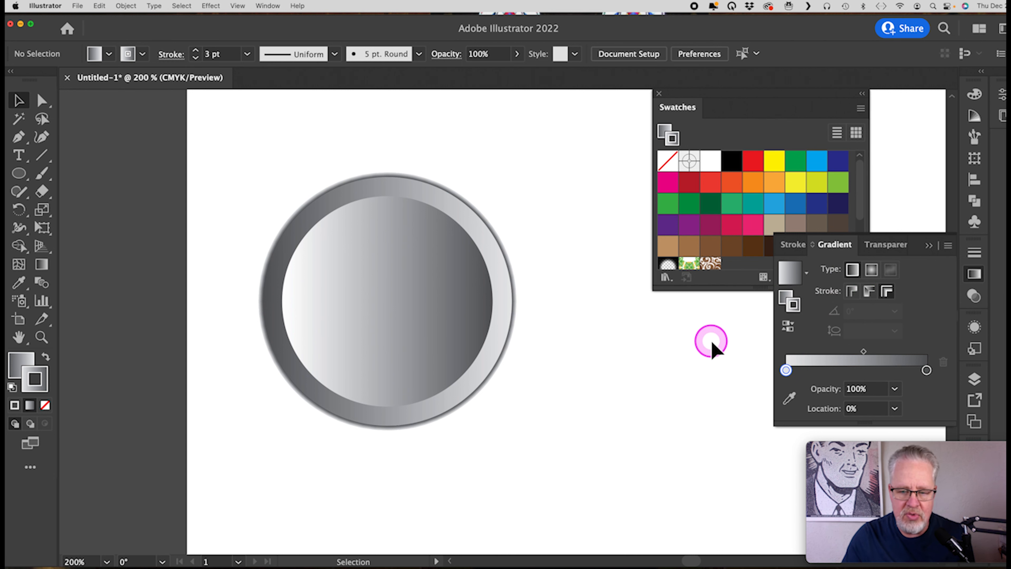
Apply the gray linear gradient to the fill of the blue rounded square behind the letter B.
key(space)
drag(713, 340, 329, 343)
drag(710, 371, 465, 343)
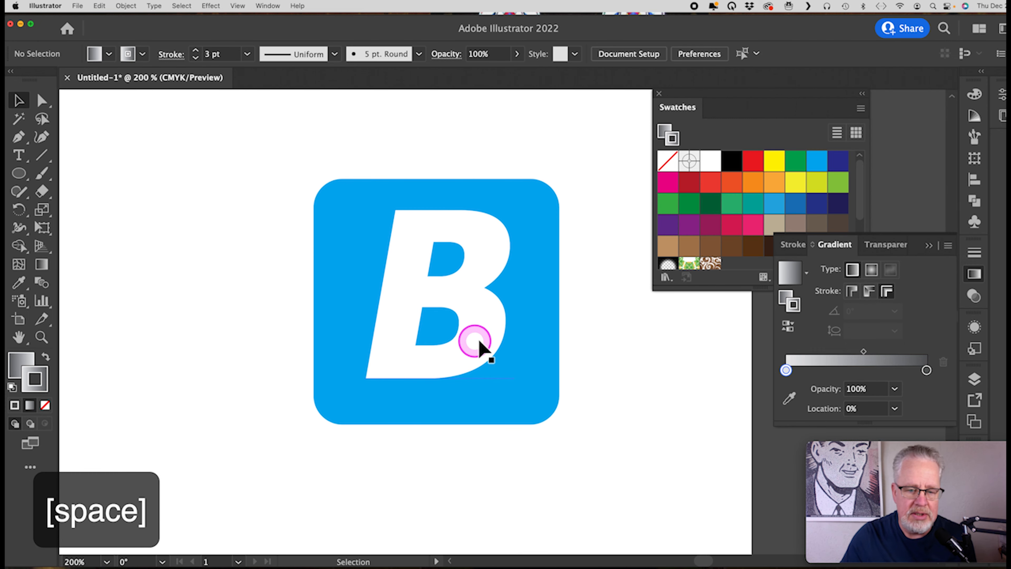
click(22, 101)
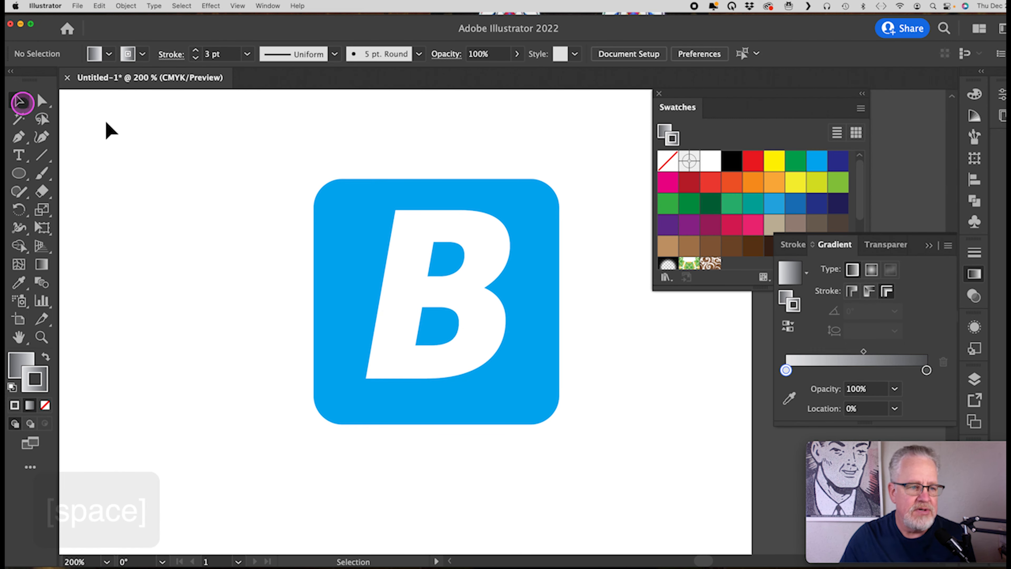
click(551, 218)
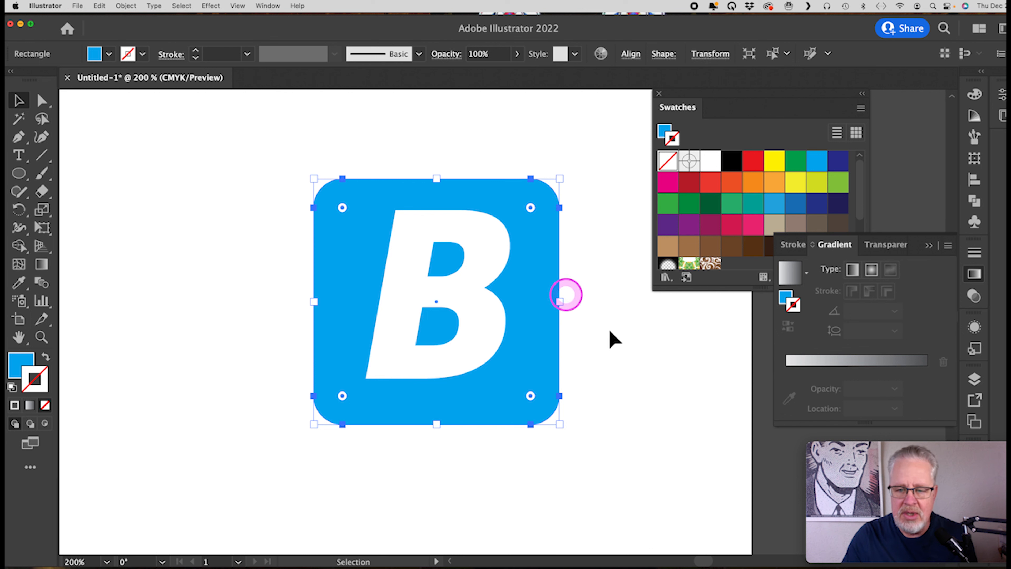
click(785, 299)
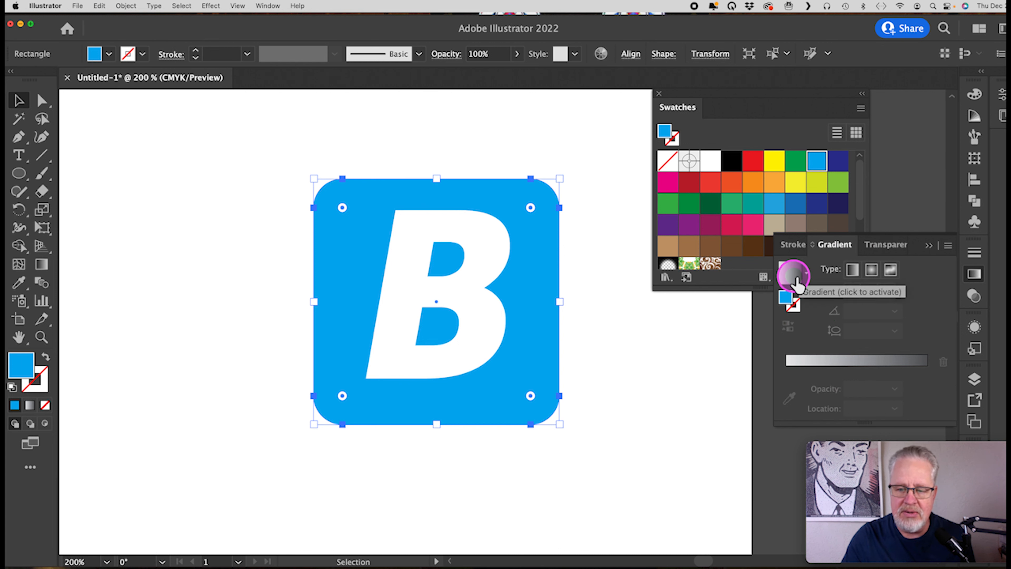
click(797, 283)
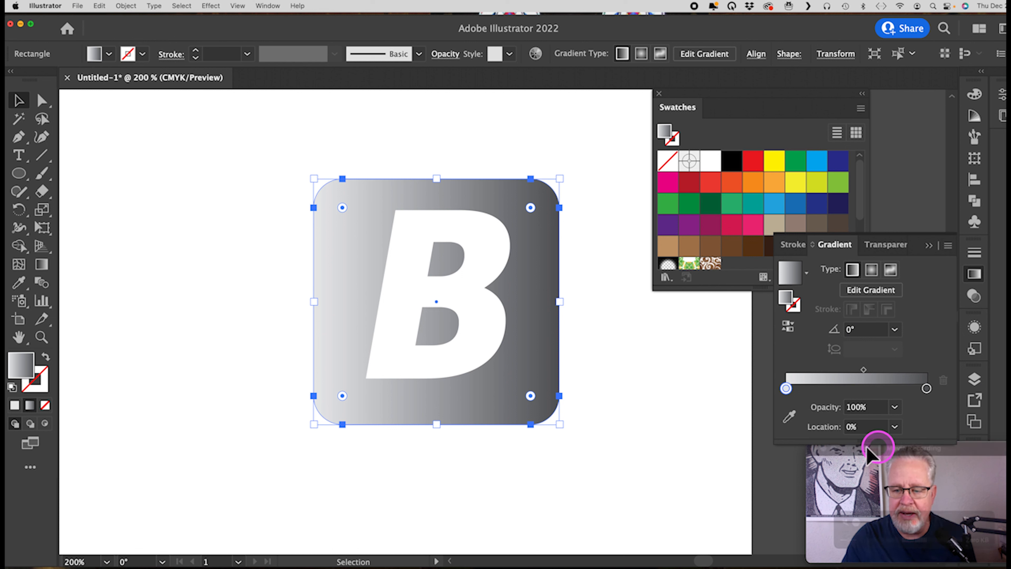
Dock the Swatches panel and recolor the dark end stop of the square's gradient with the CMYK Cyan swatch.
drag(792, 108, 975, 116)
double_click(927, 410)
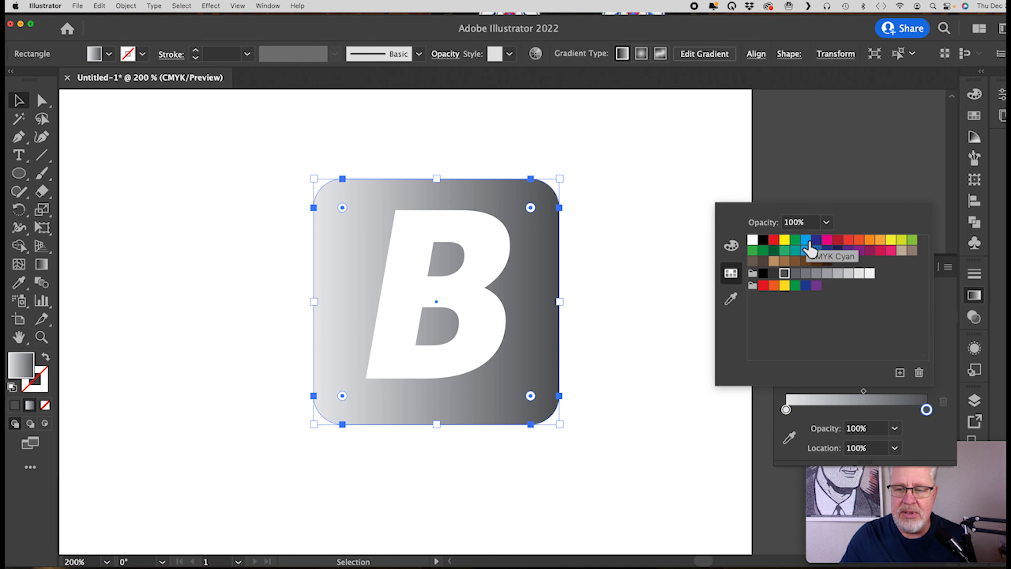
click(807, 241)
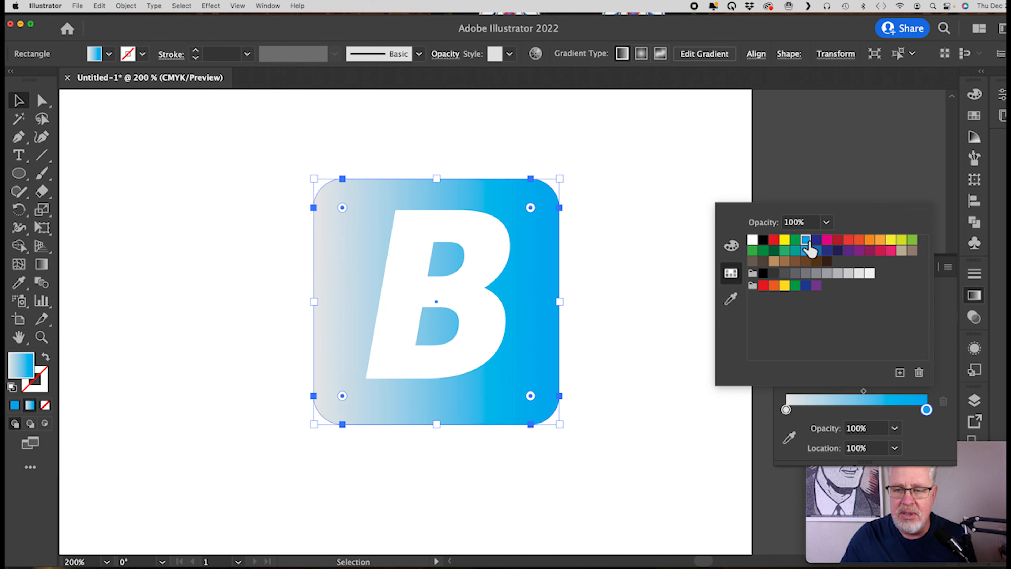
click(923, 443)
Recolor the light gray start stop of the square's gradient with the dark blue swatch.
click(780, 410)
double_click(785, 410)
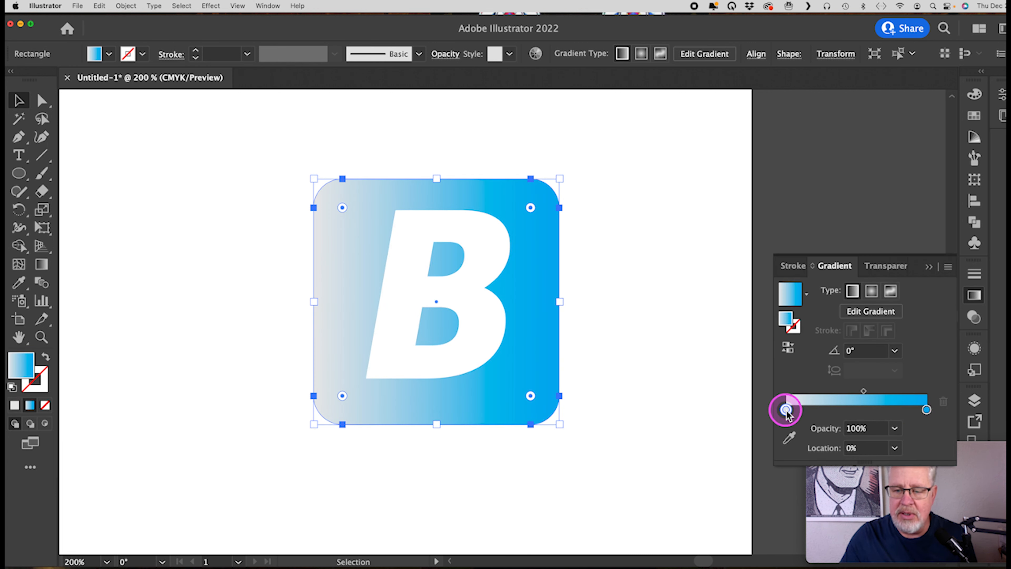
click(816, 239)
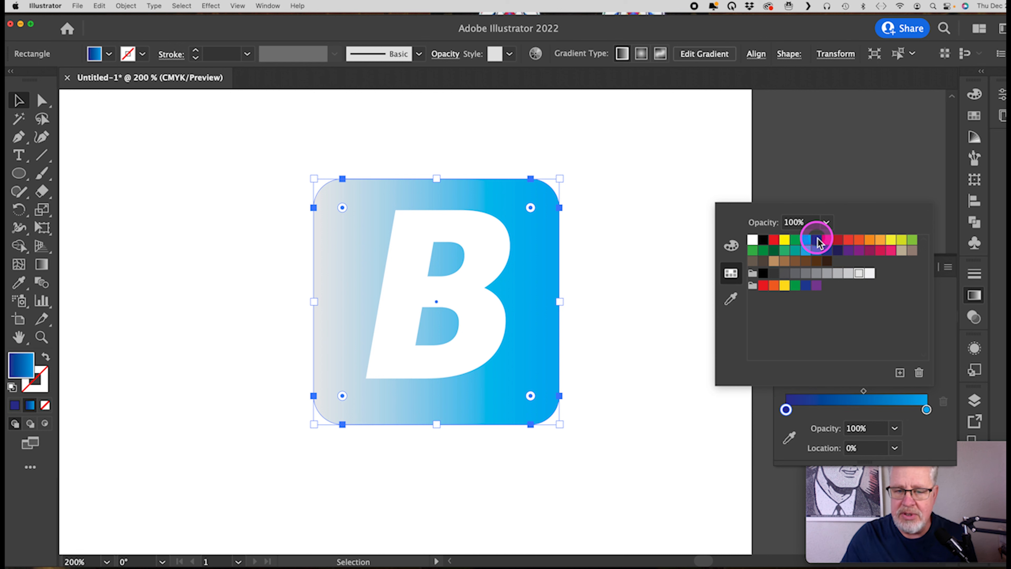
click(909, 436)
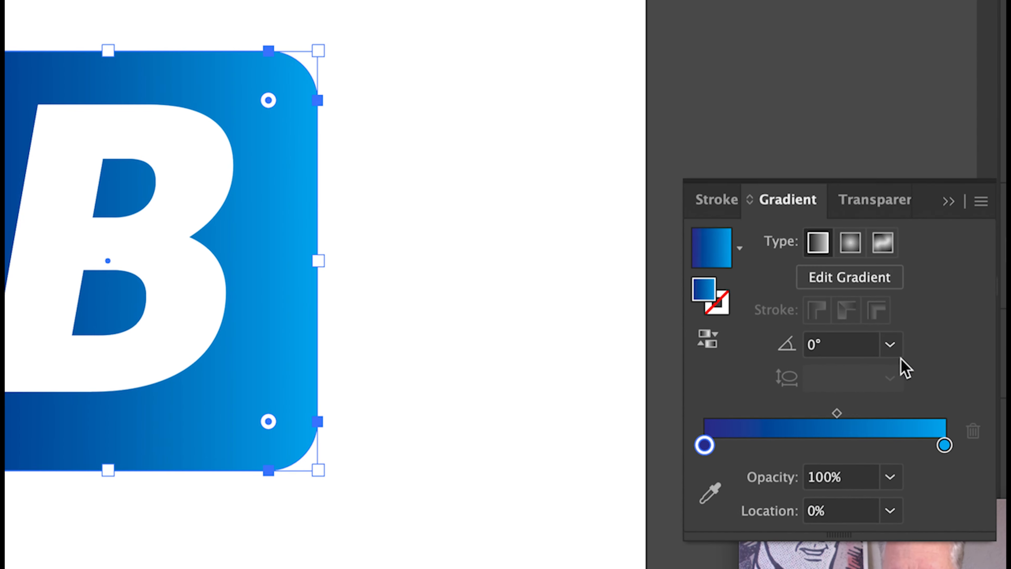
Try a gradient angle of -90° on the rounded square, settle on 90°, and collapse the gradient settings.
click(891, 346)
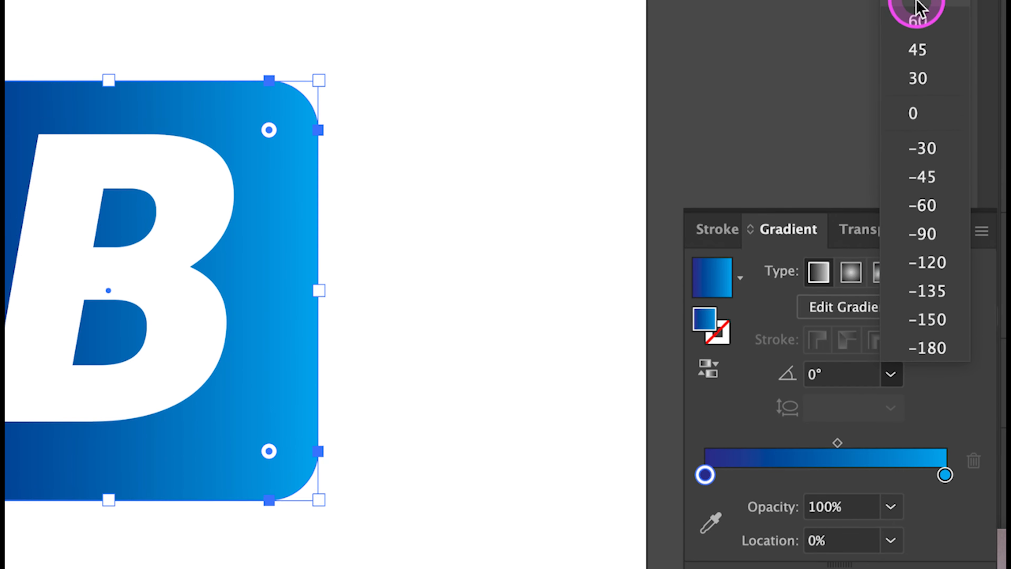
click(926, 238)
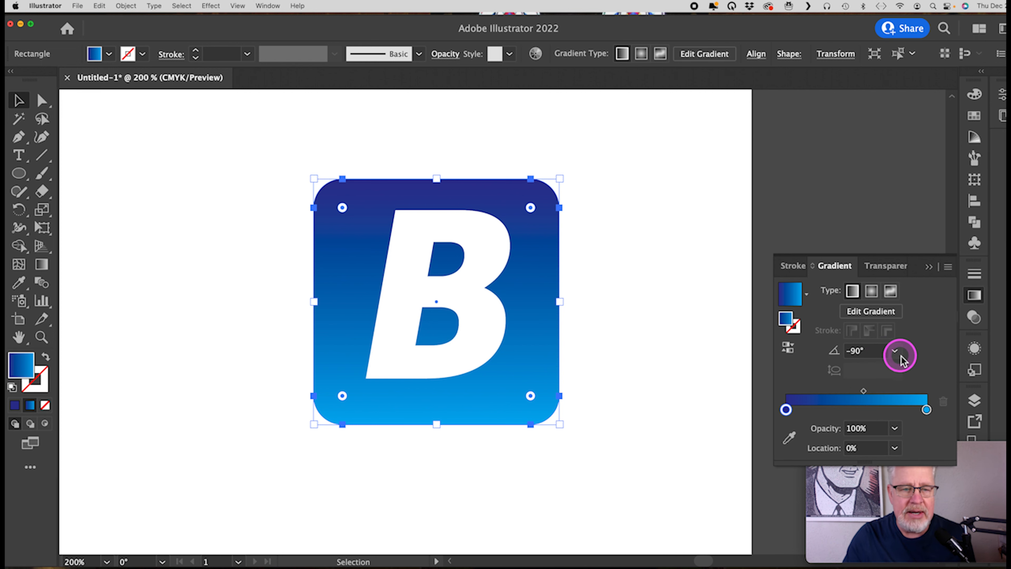
click(897, 356)
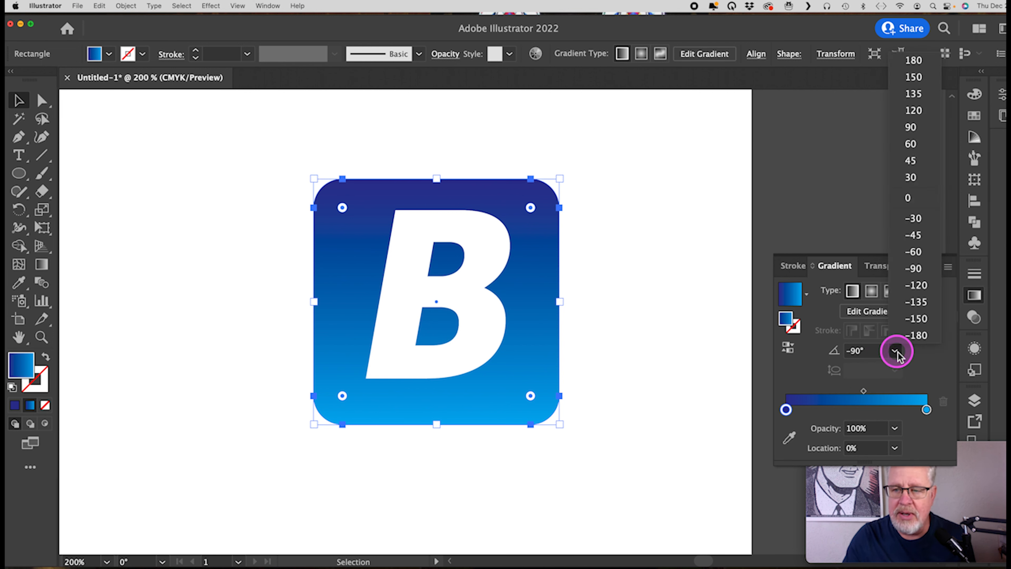
click(911, 127)
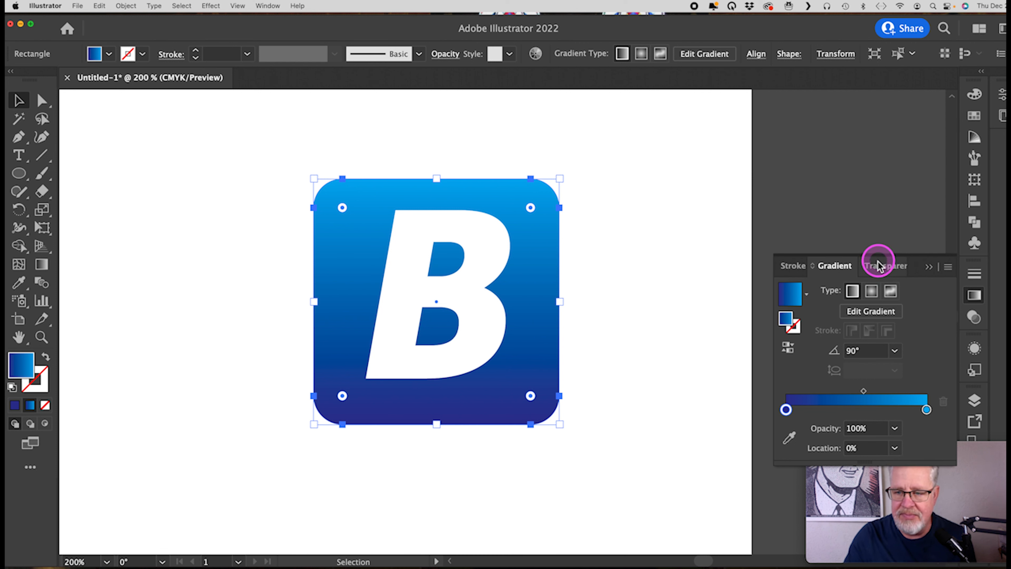
click(930, 267)
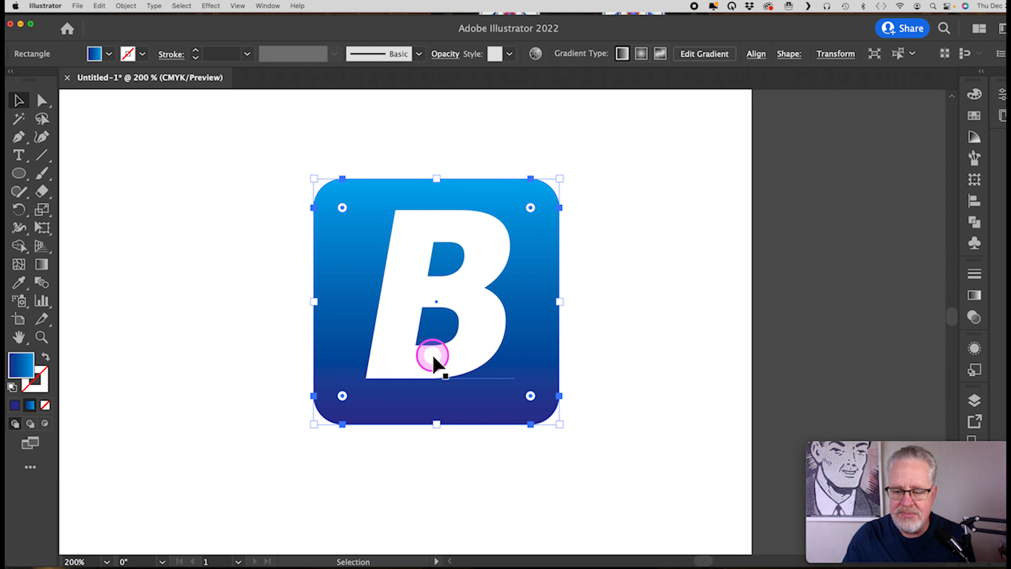
With the Gradient tool, shift the light blue stop slightly inward to about 96.9% and extend the gradient's length slightly.
click(44, 265)
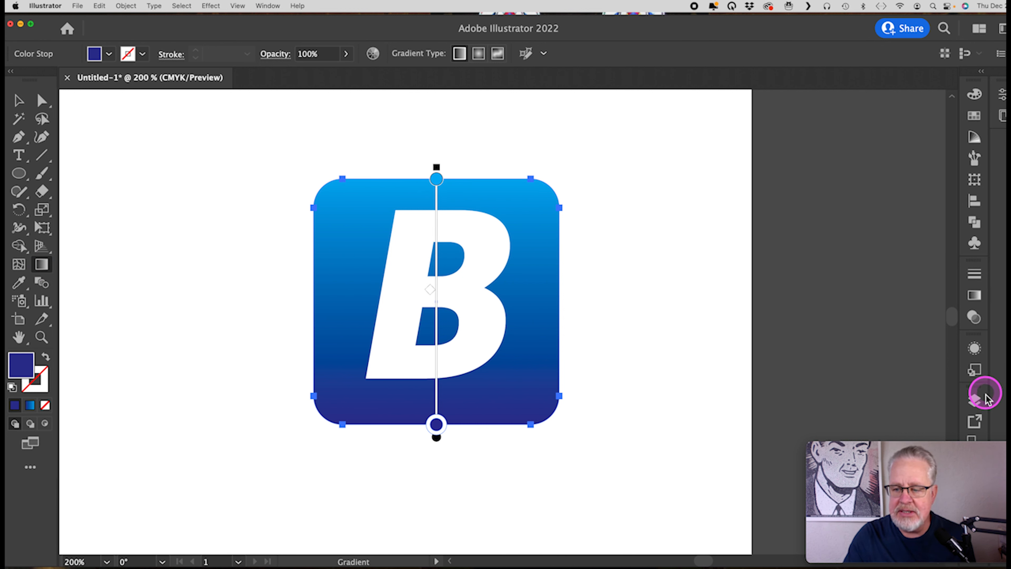
click(975, 297)
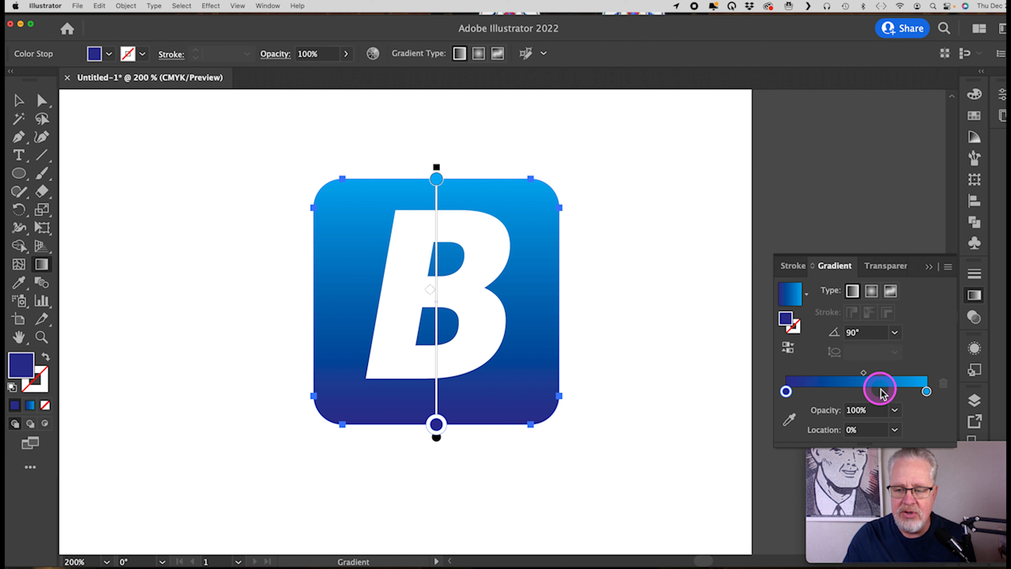
click(929, 267)
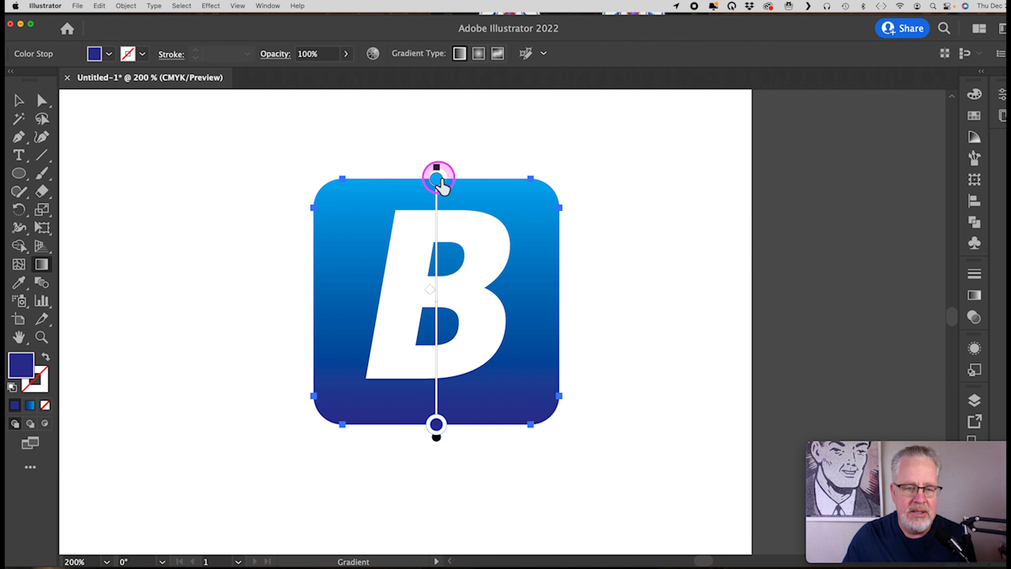
mouse_move(439, 186)
mouse_down()
mouse_move(441, 240)
mouse_move(439, 188)
mouse_up()
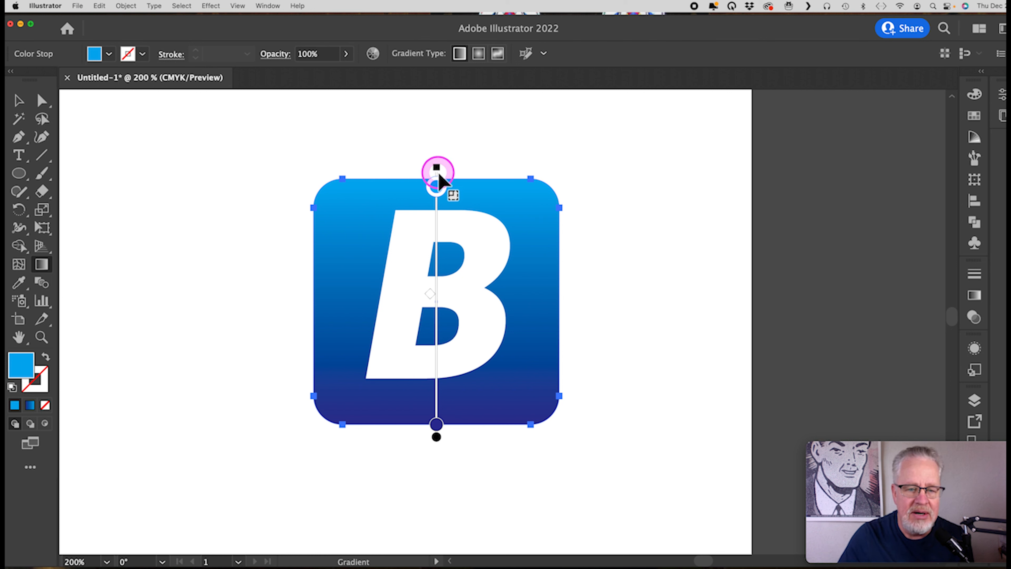
drag(436, 168, 436, 161)
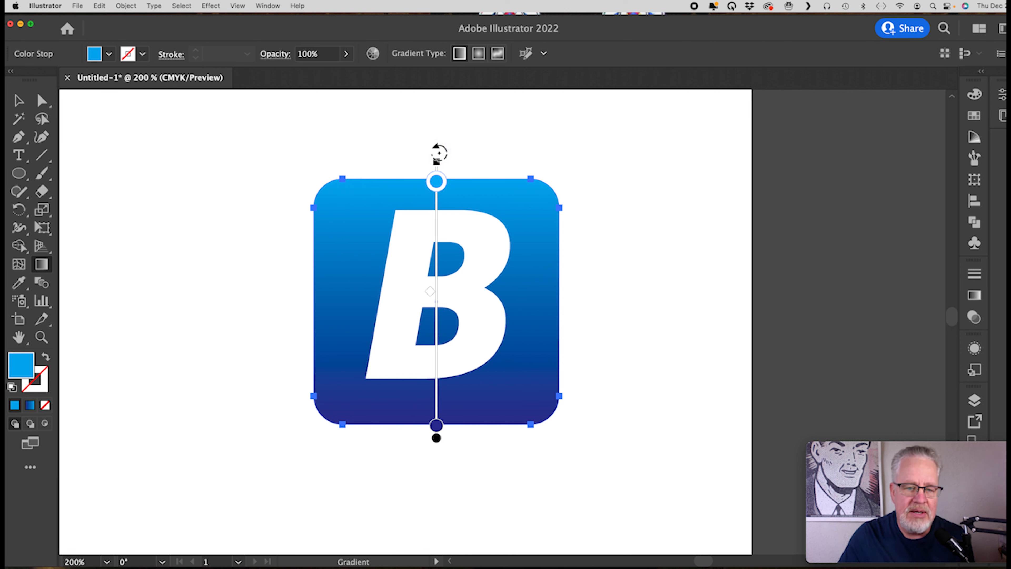
Rotate the square's gradient diagonally to about 136° and move it toward the square's lower-right corner.
mouse_move(439, 153)
mouse_down()
mouse_move(341, 175)
mouse_move(288, 215)
mouse_move(259, 256)
mouse_up()
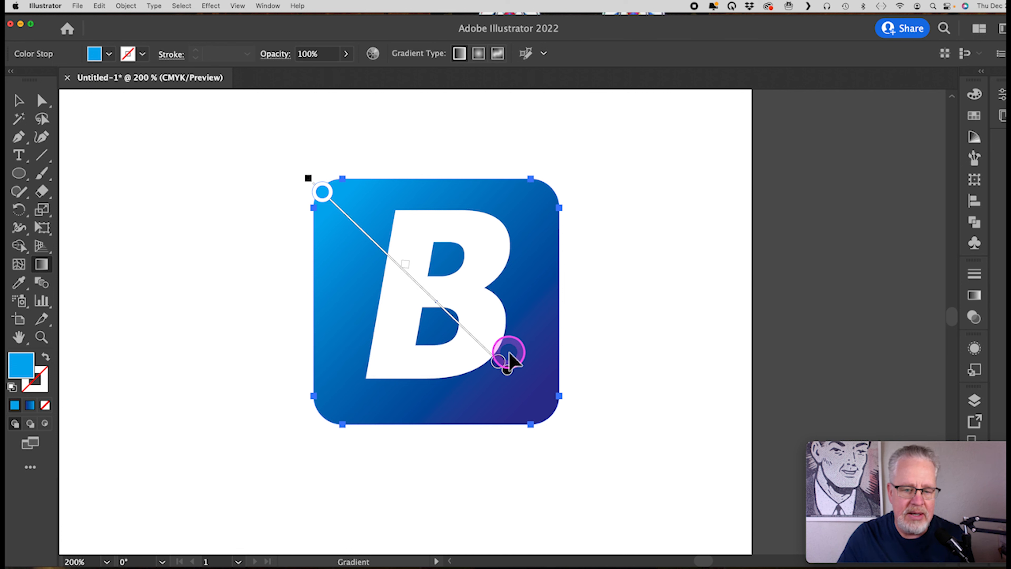
drag(486, 353, 535, 395)
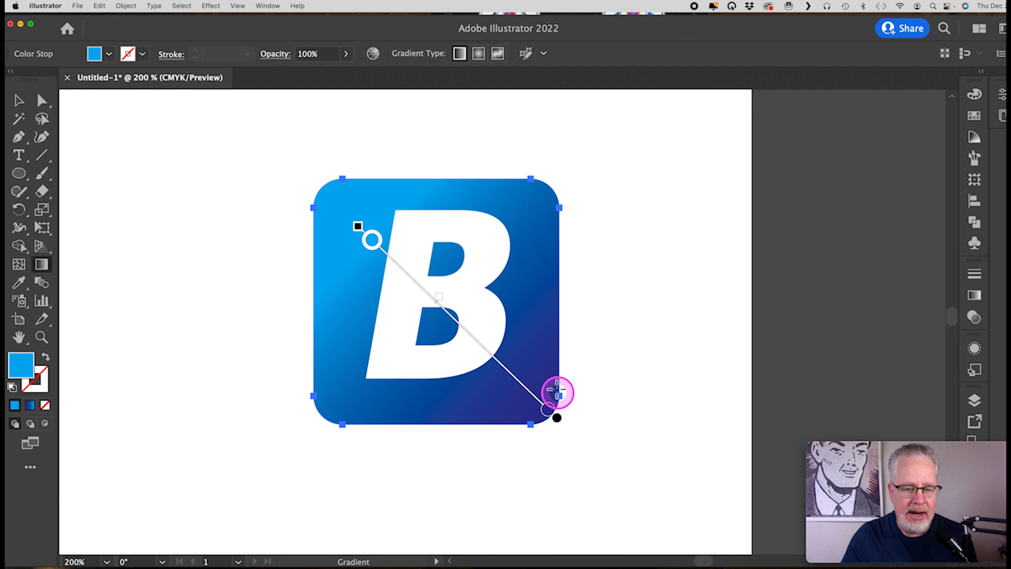
Save the diagonal blue gradient as a swatch and locate it among the document's swatches.
click(975, 296)
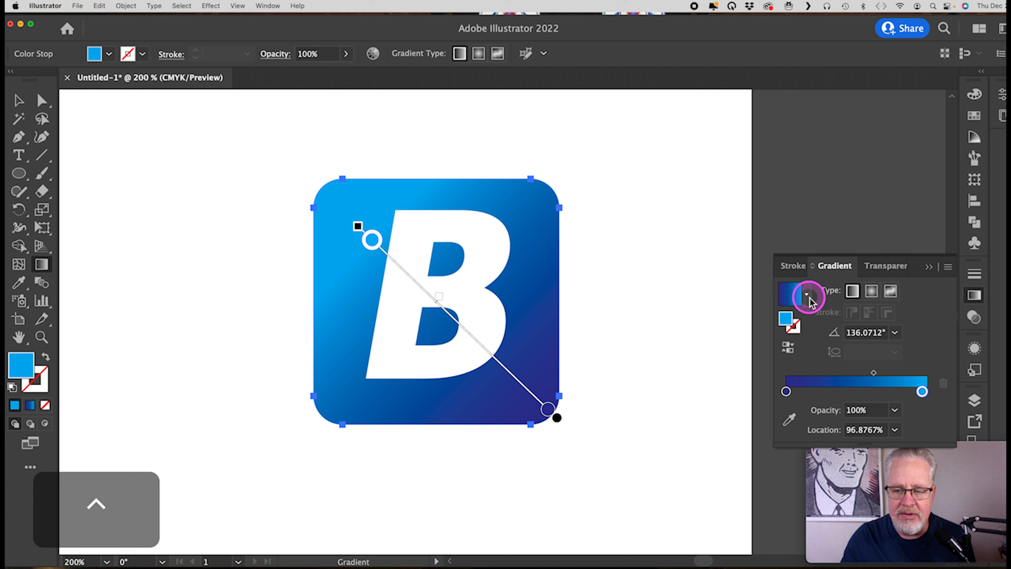
click(807, 295)
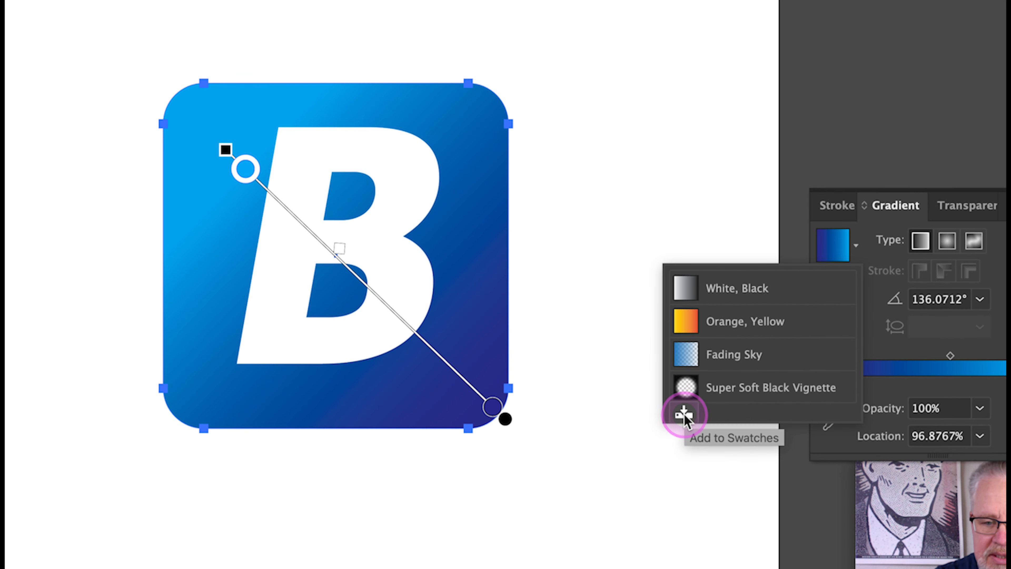
click(685, 415)
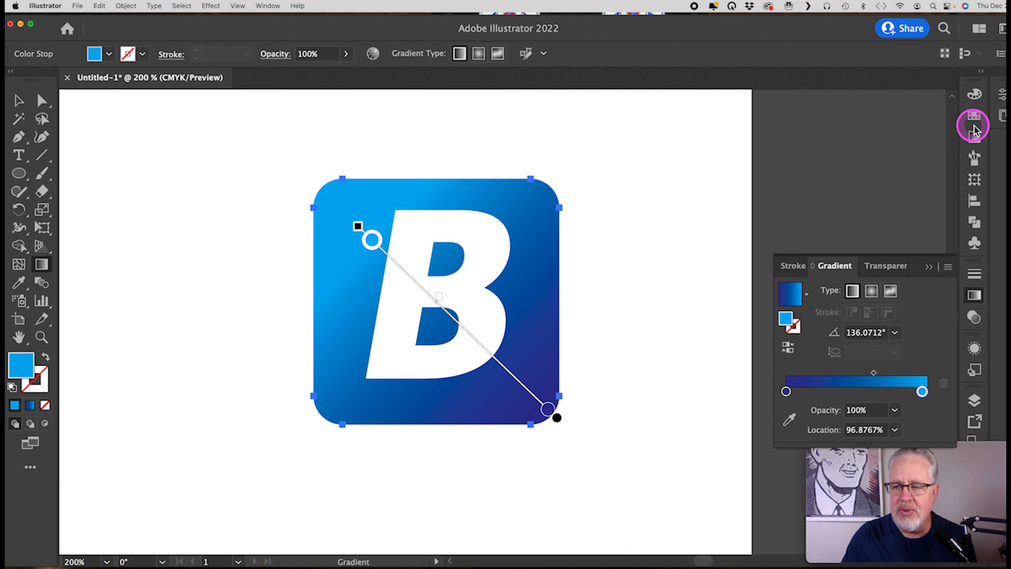
click(974, 116)
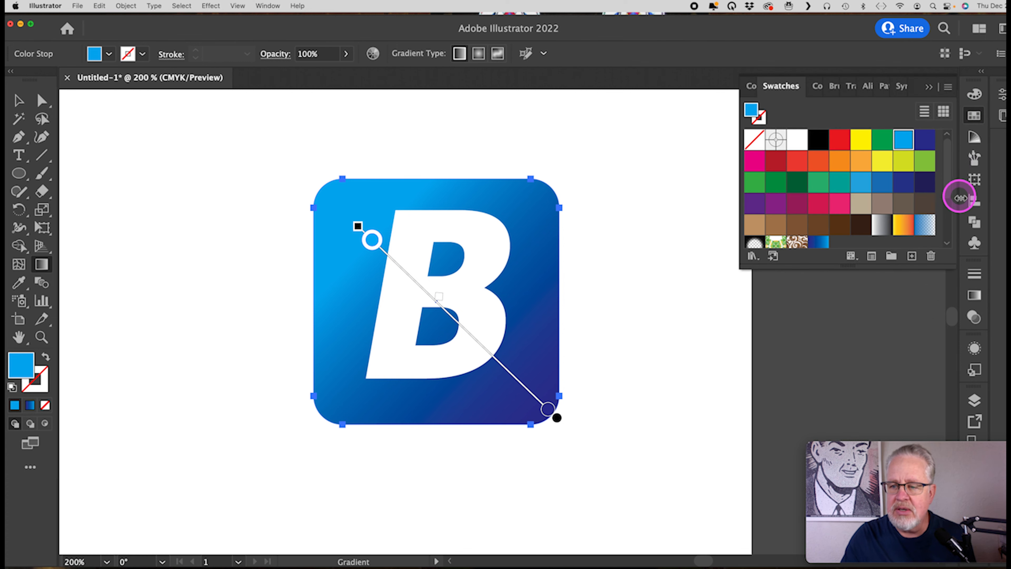
drag(949, 198, 946, 219)
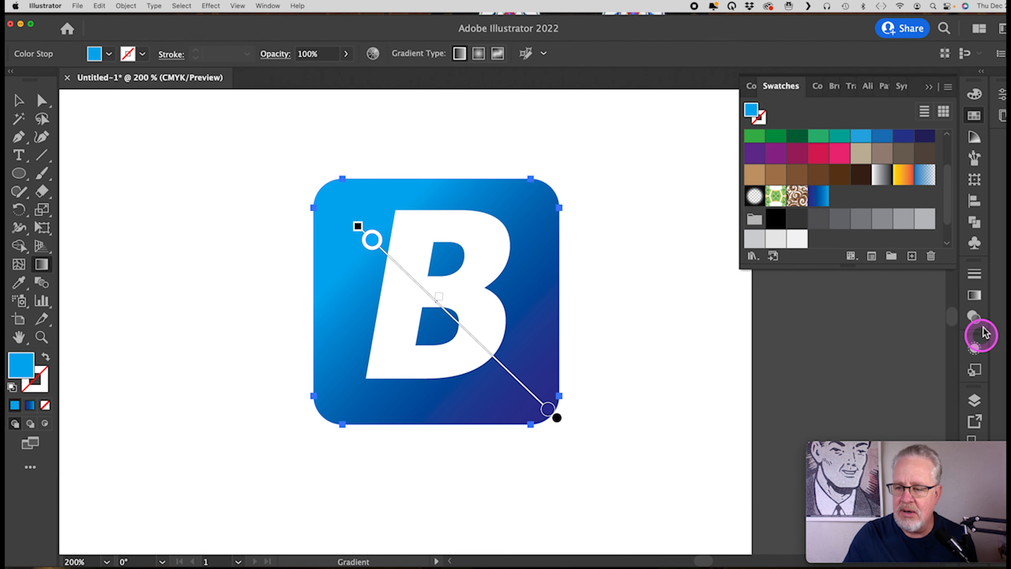
Apply the blue linear gradient to the rounded square's stroke.
click(976, 297)
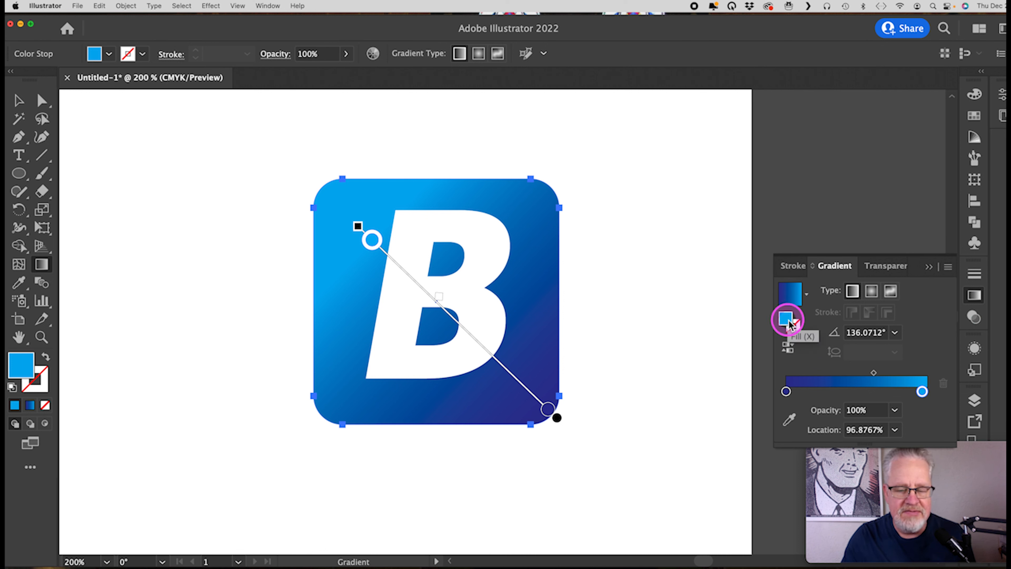
click(794, 330)
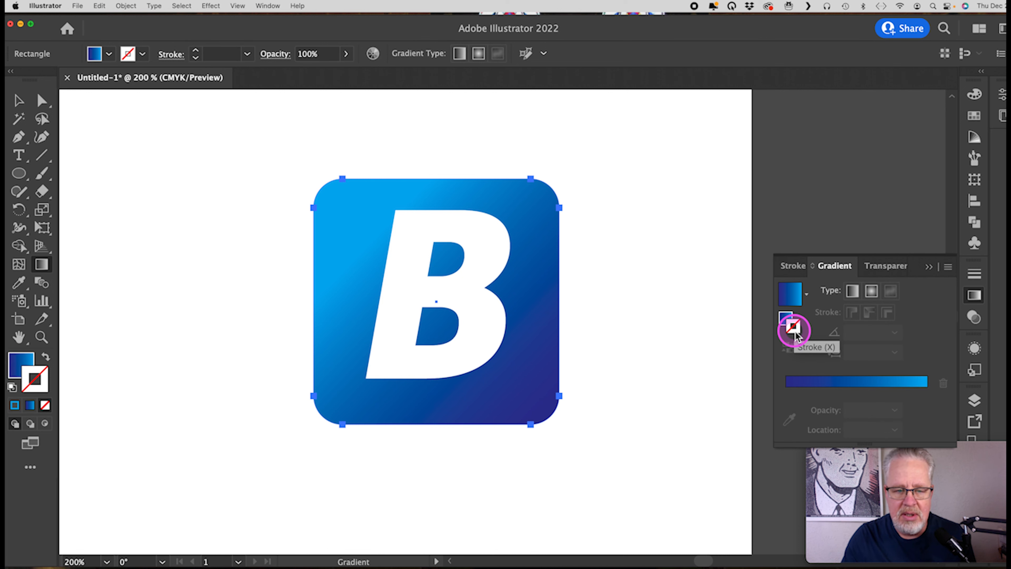
click(791, 294)
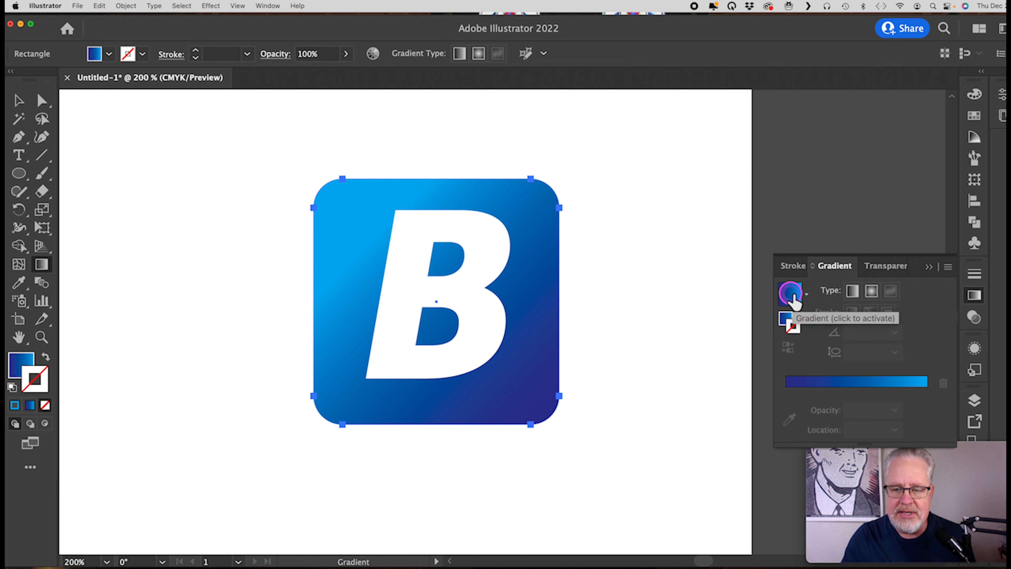
click(792, 297)
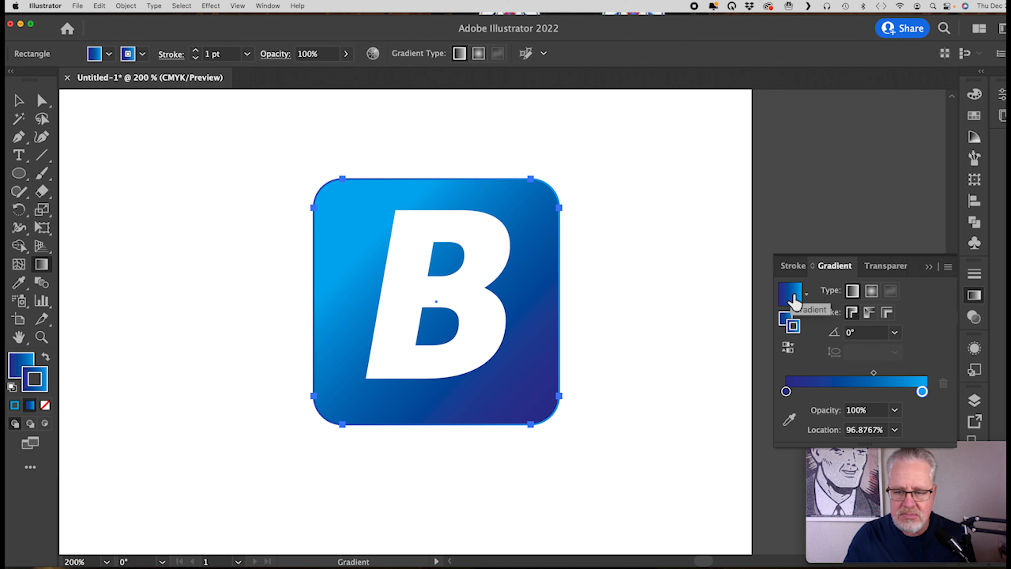
Set the rounded square's stroke weight to 2 pt and bring back the gradient settings.
click(976, 276)
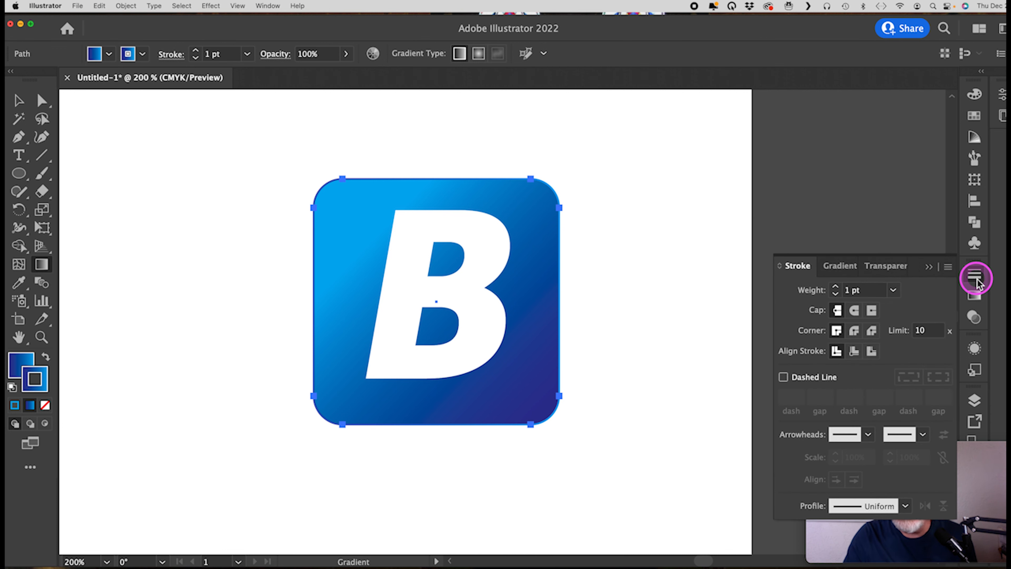
click(837, 286)
click(837, 287)
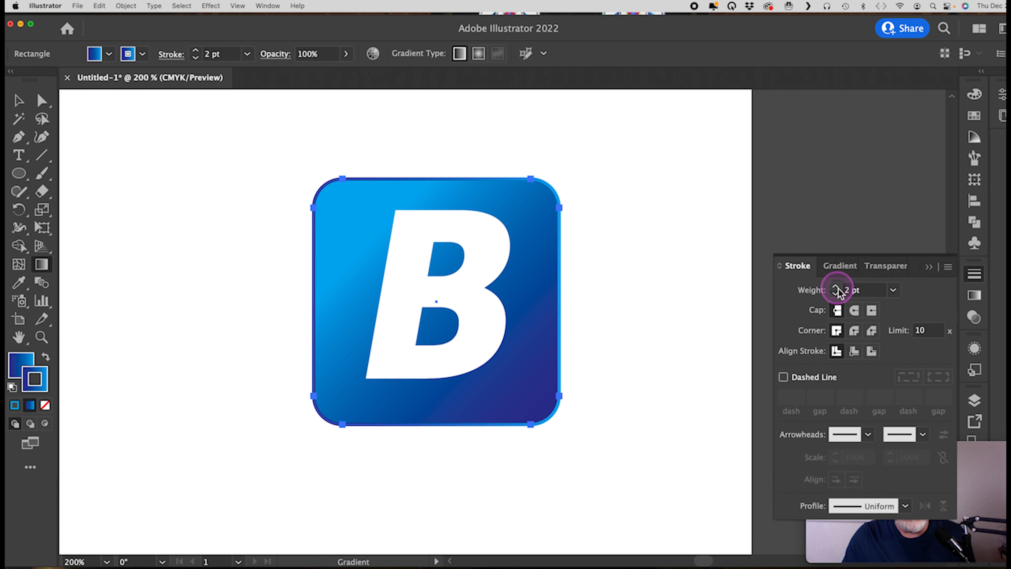
click(933, 273)
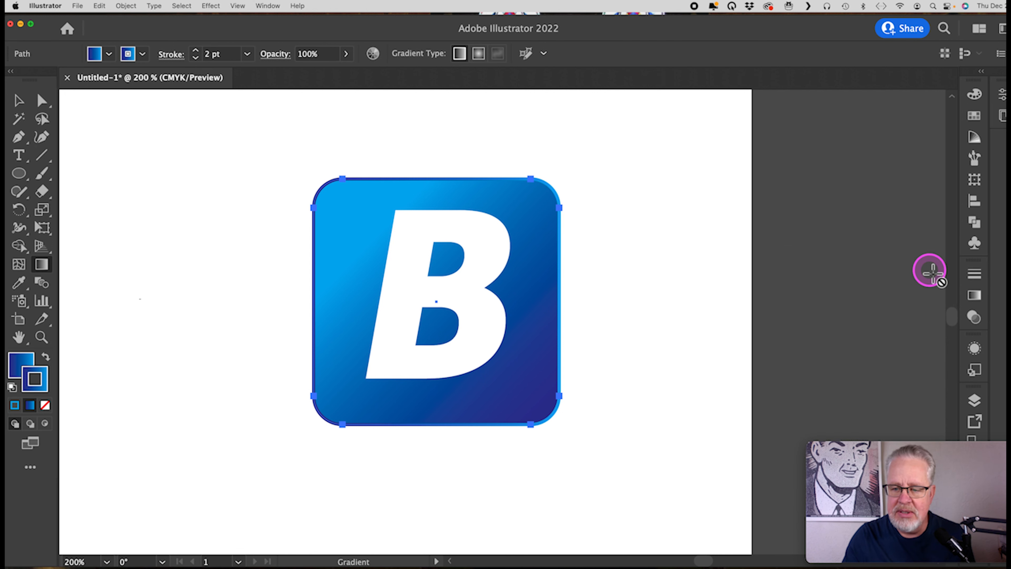
click(971, 295)
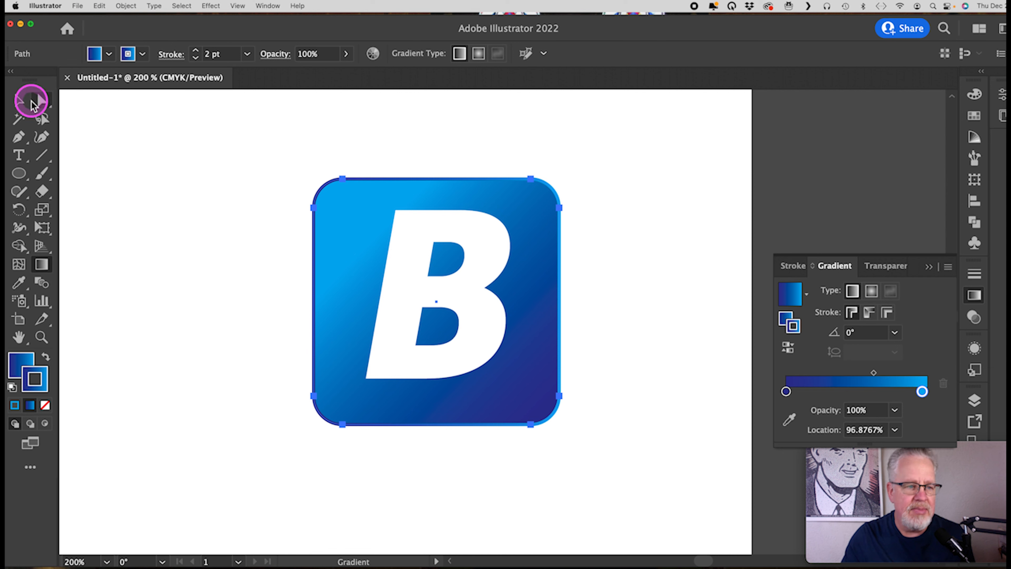
Apply the rounded square's blue stroke gradient across the stroke and deselect the square.
click(19, 100)
click(417, 471)
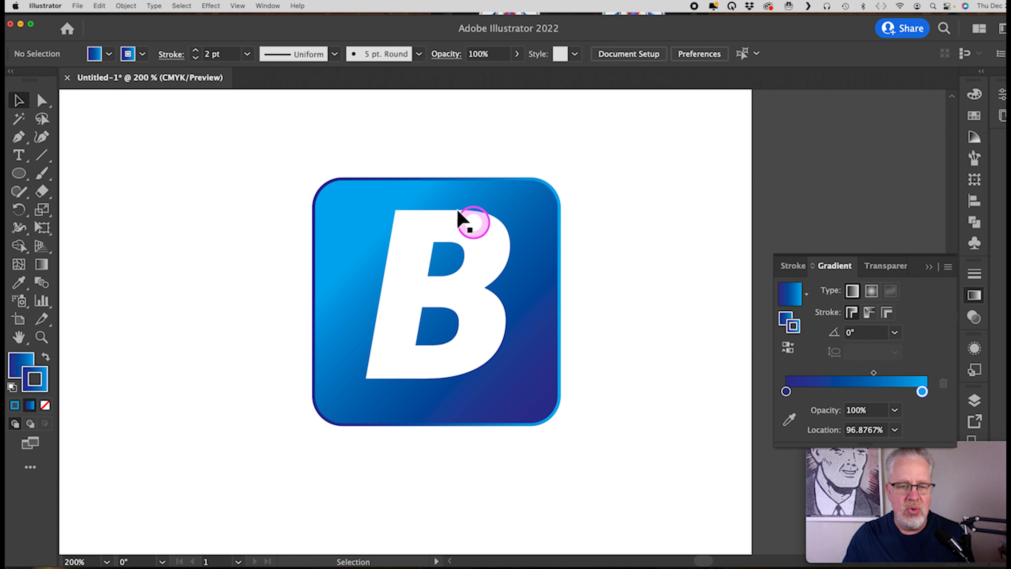
click(328, 195)
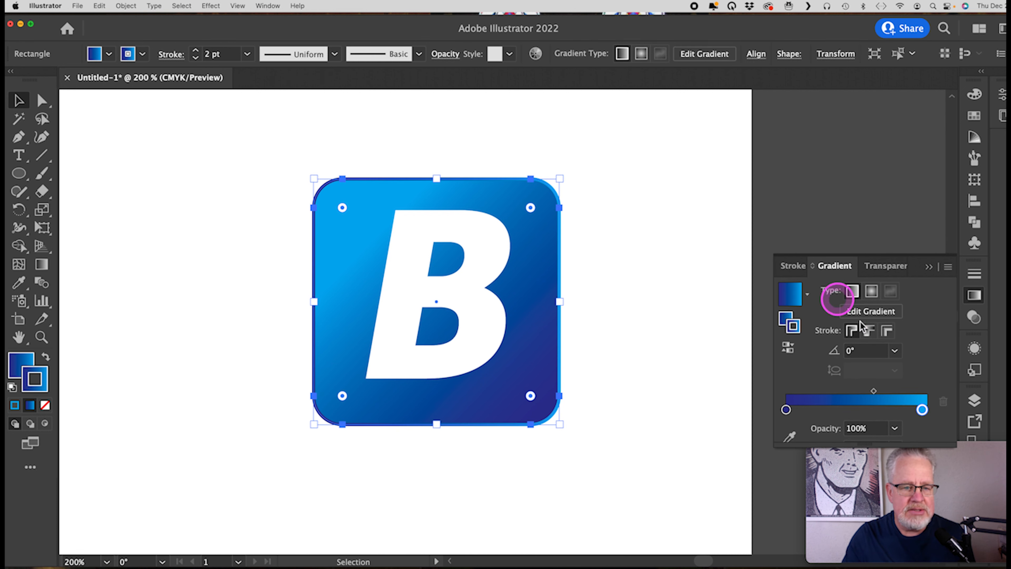
click(887, 332)
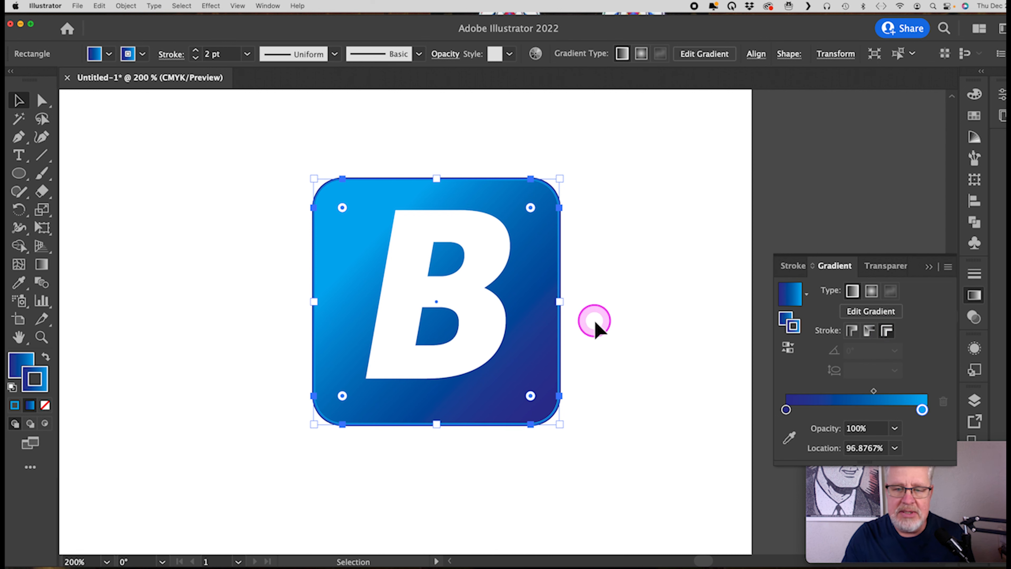
click(194, 160)
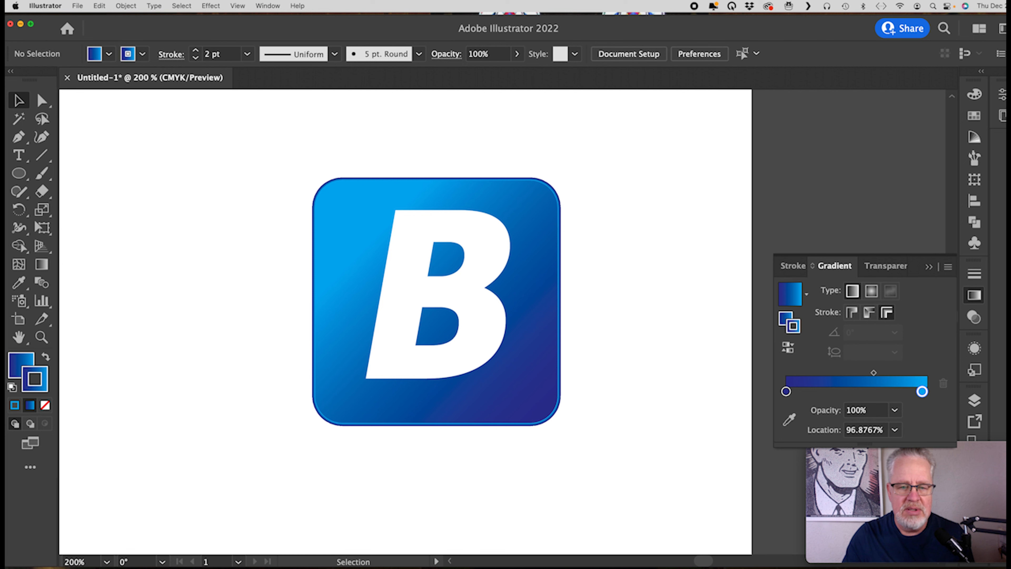
Set the rounded square's stroke weight to 4 pt and deselect it.
click(974, 274)
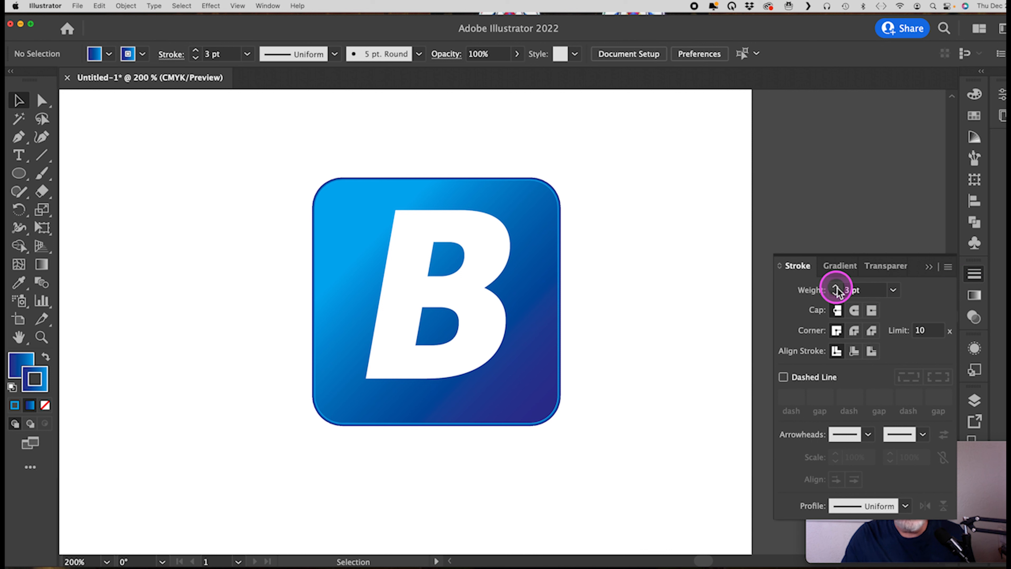
click(531, 363)
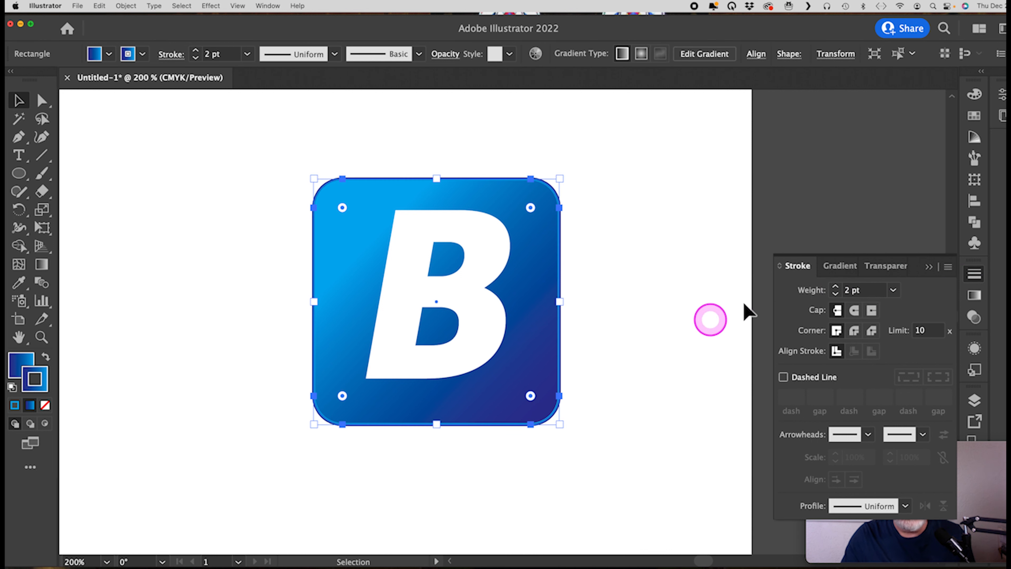
click(837, 287)
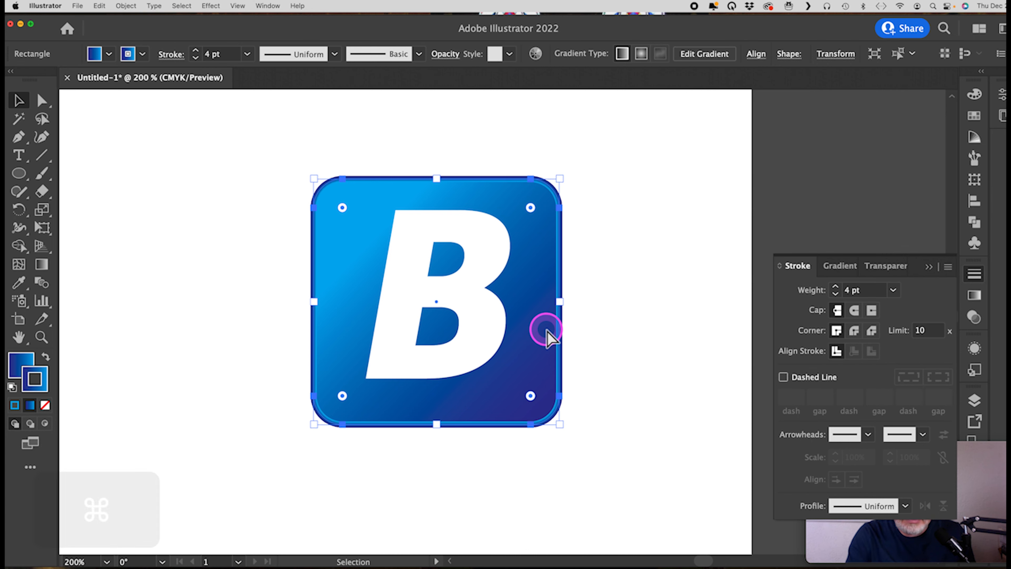
key(super+minus)
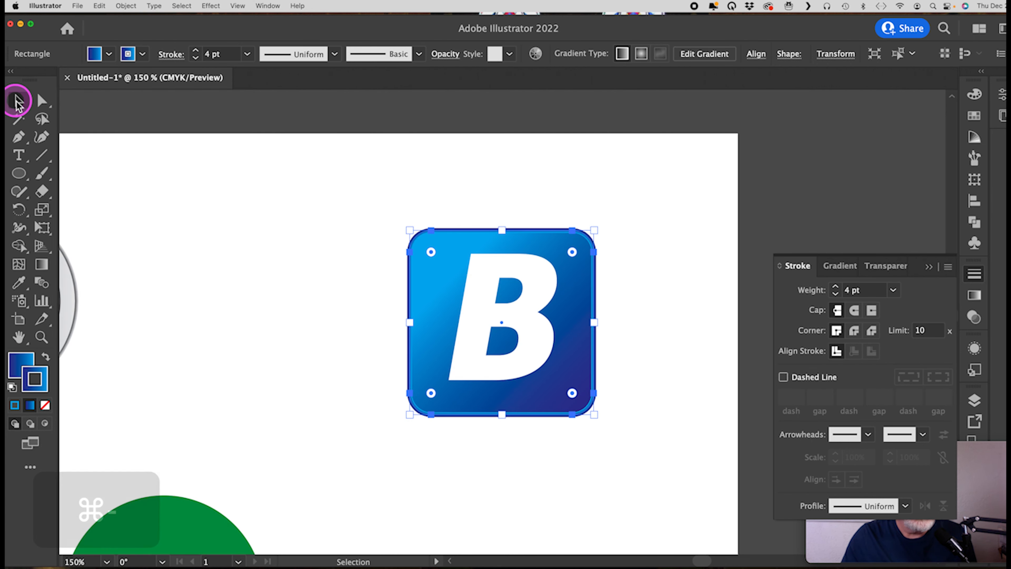
click(272, 197)
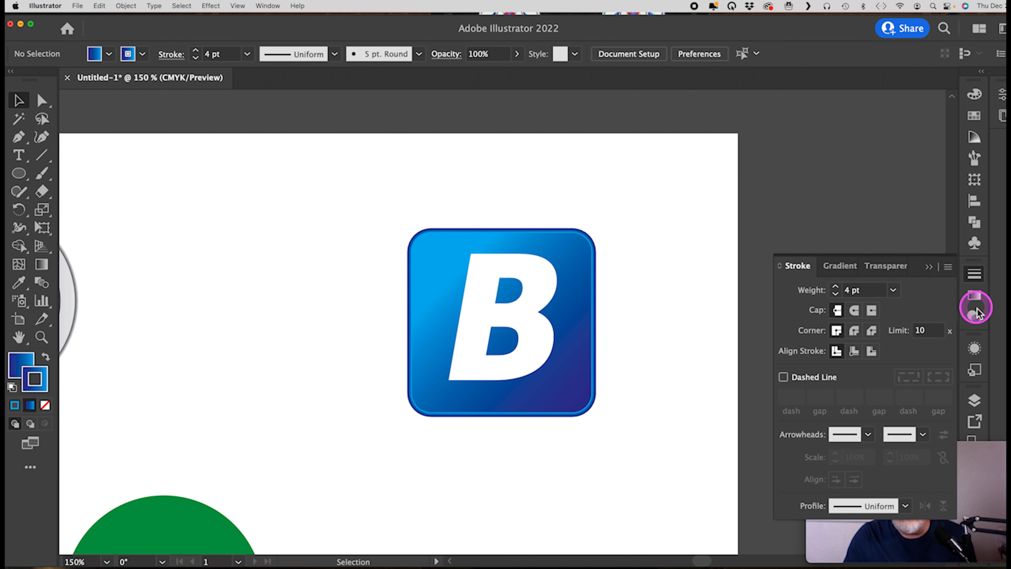
Try the rounded square's stroke gradient along and within the stroke, and return it to across the stroke.
click(974, 296)
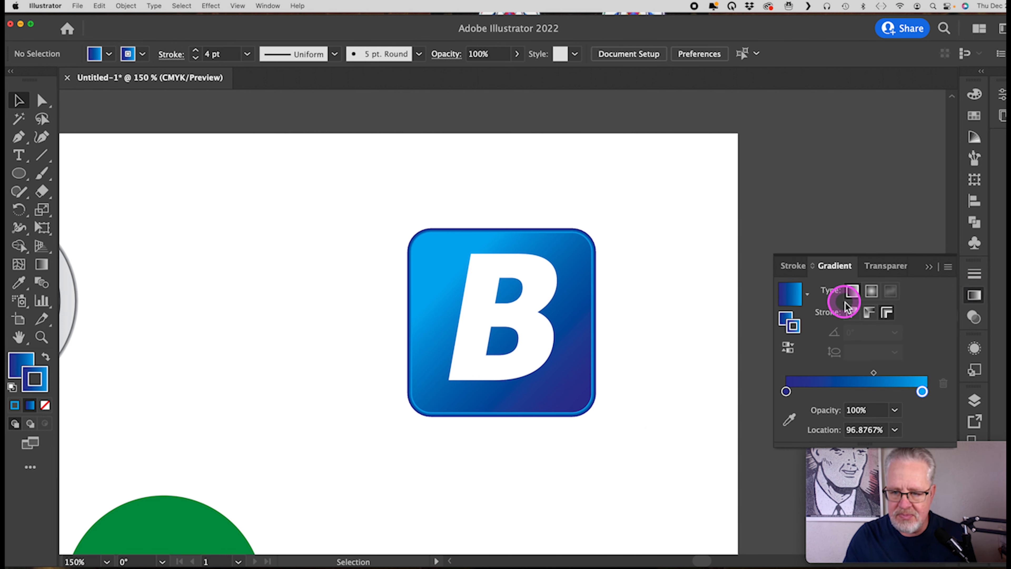
click(870, 315)
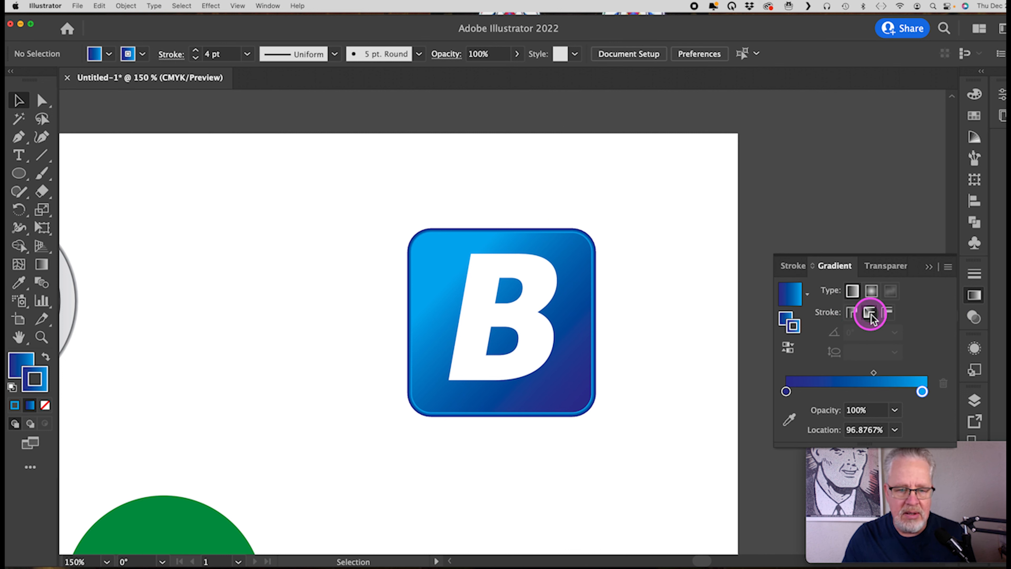
click(574, 377)
click(868, 330)
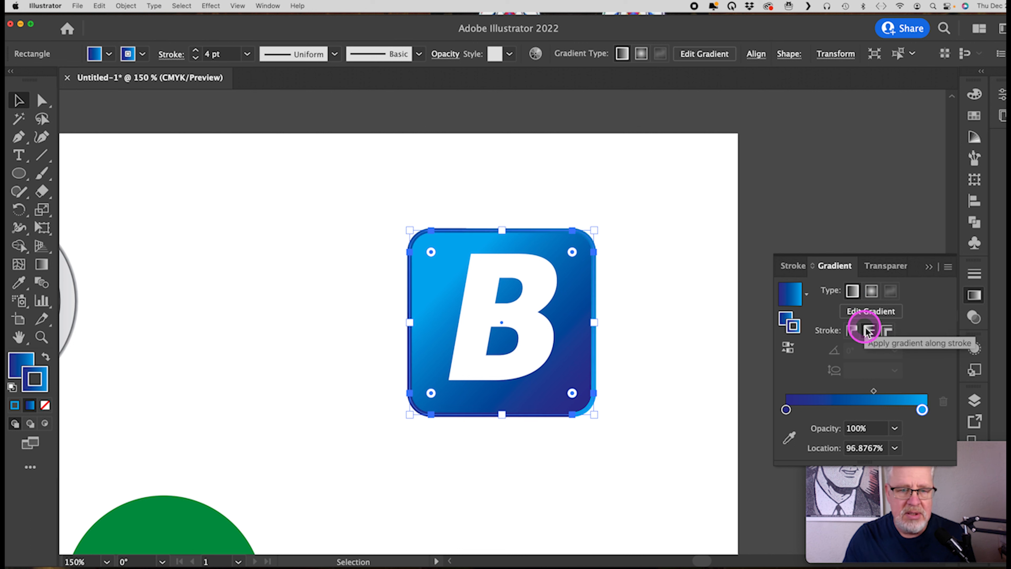
click(852, 331)
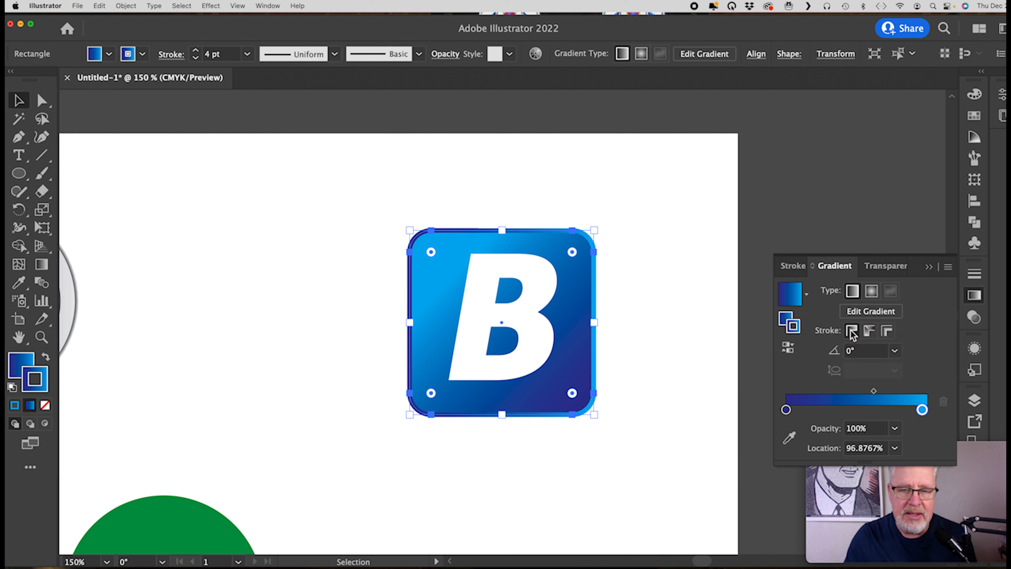
click(889, 330)
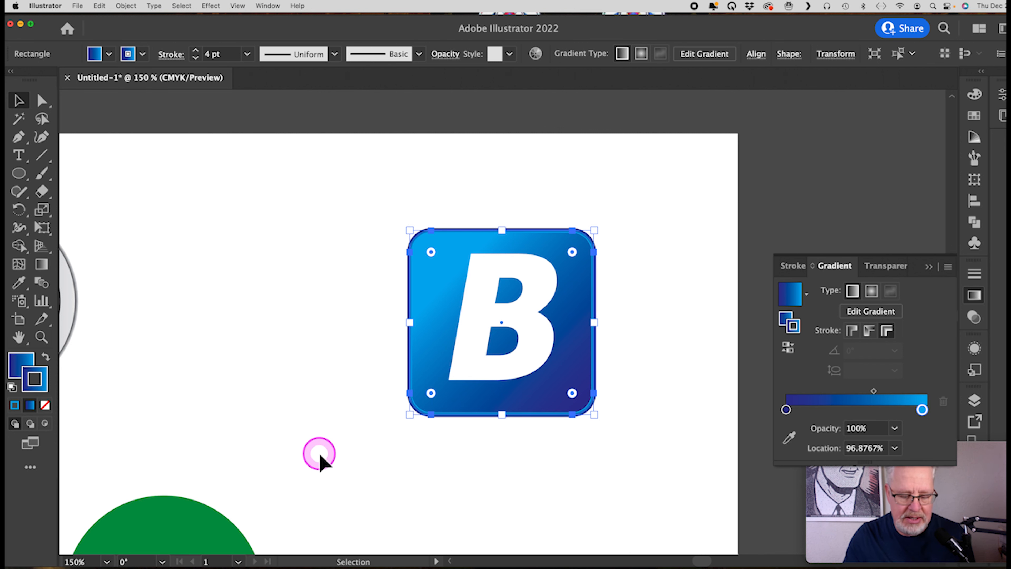
Apply the blue gradient to the green circle's fill as a radial gradient and reverse it so the light blue is at the center.
key(space)
drag(323, 456, 566, 228)
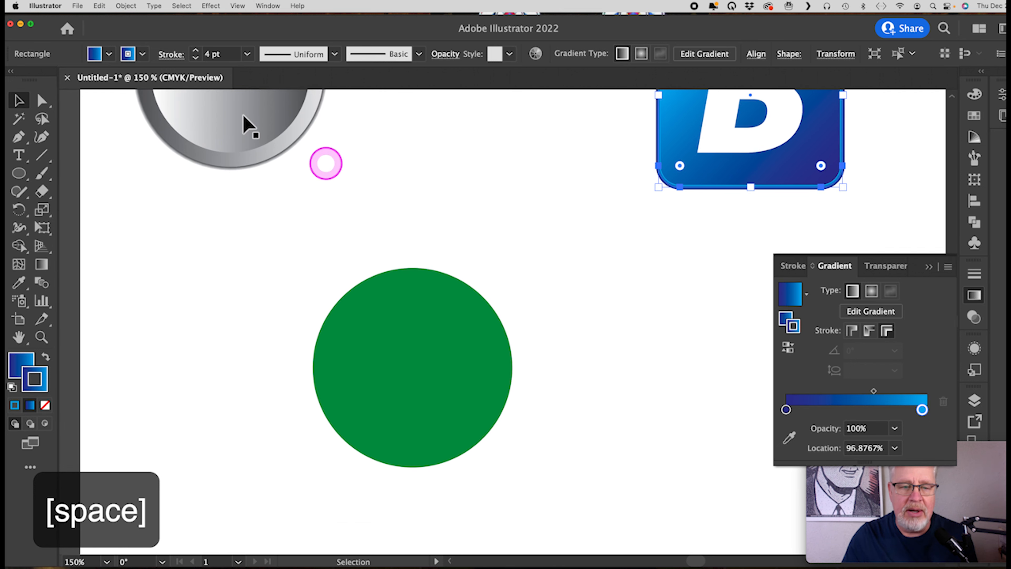
click(393, 337)
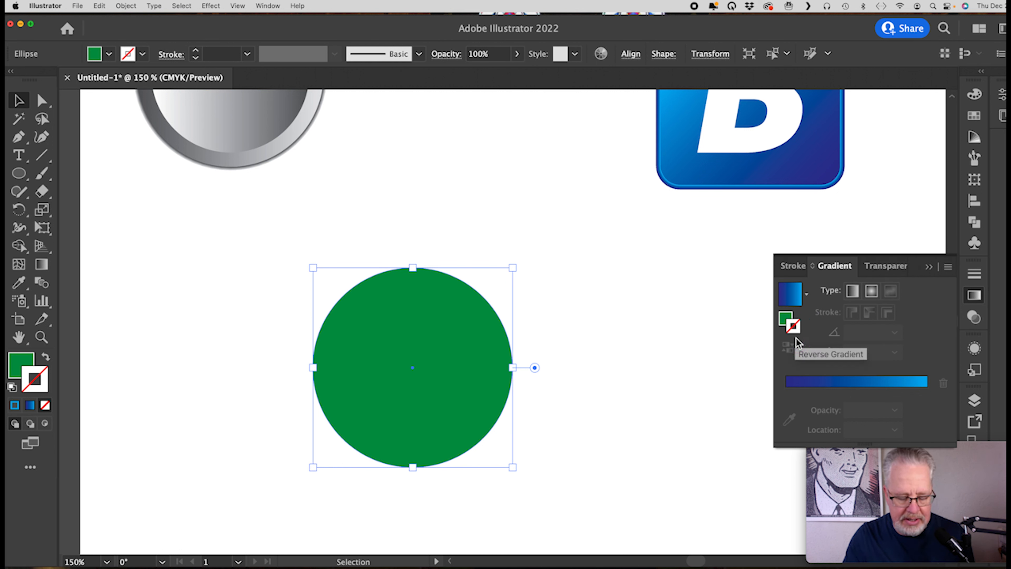
key(x)
click(799, 348)
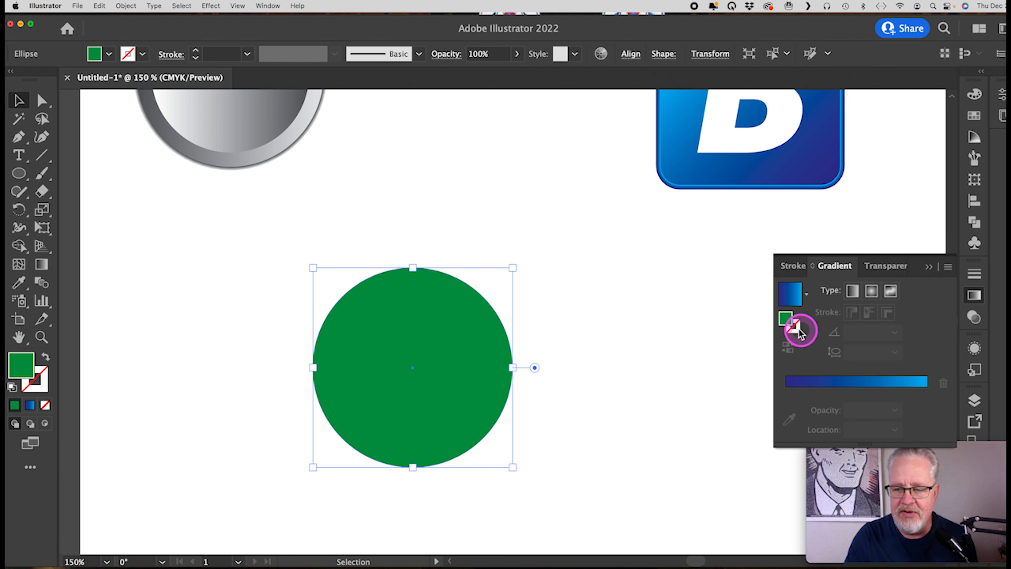
click(872, 294)
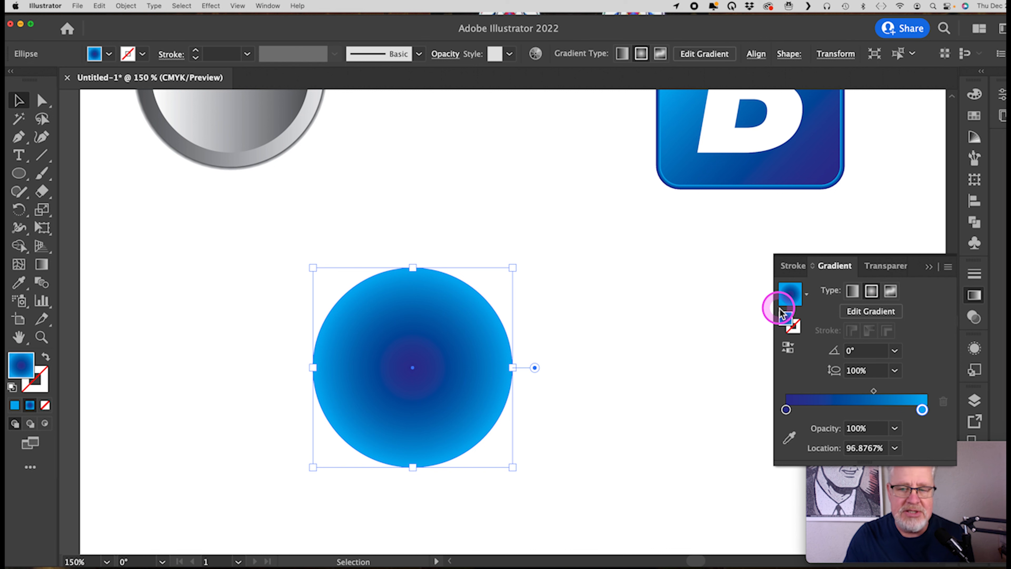
click(788, 348)
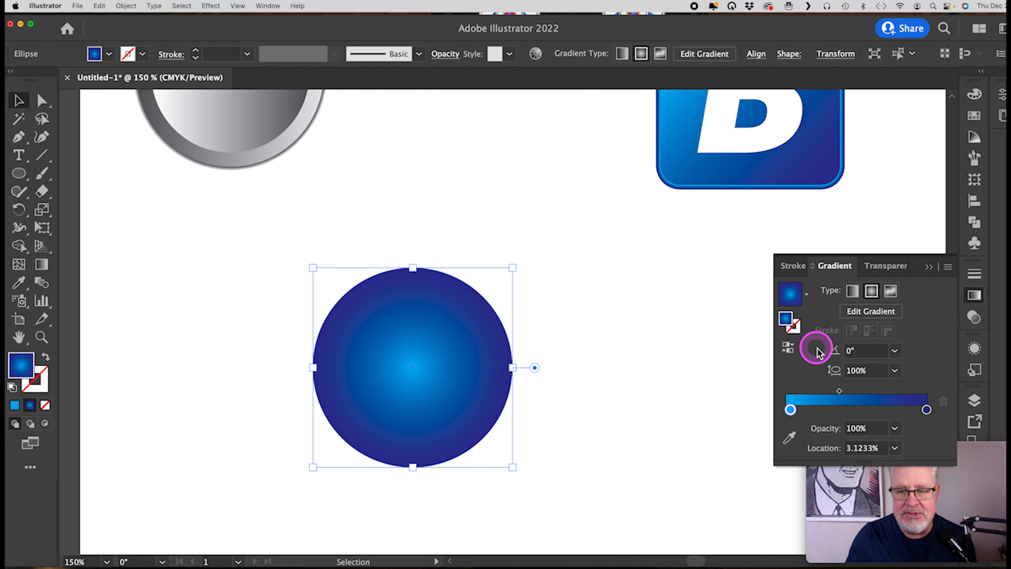
Fill the circle with the Orange, Yellow swatch as a radial gradient and shift its orange stop to about 70%.
click(808, 297)
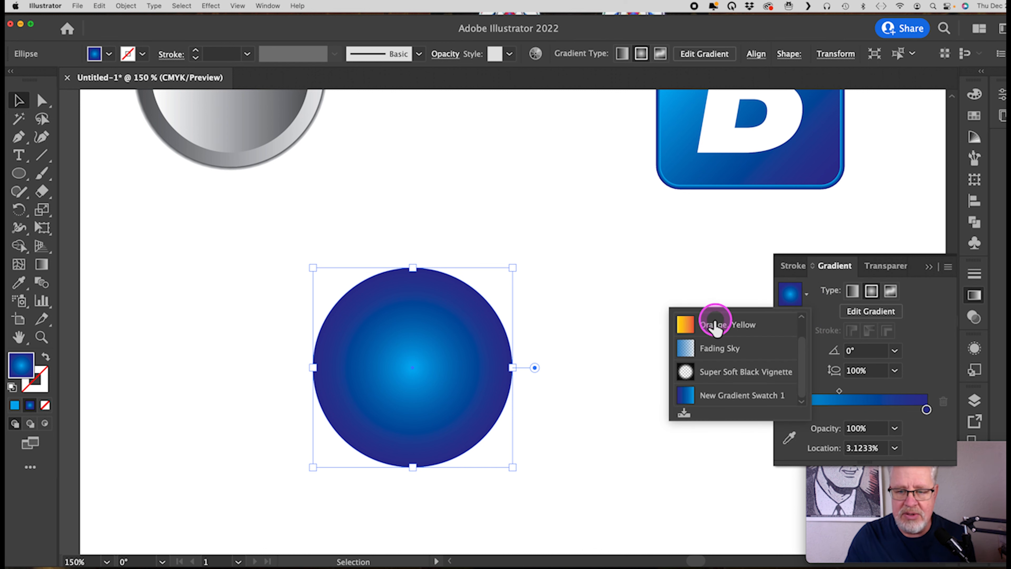
click(692, 326)
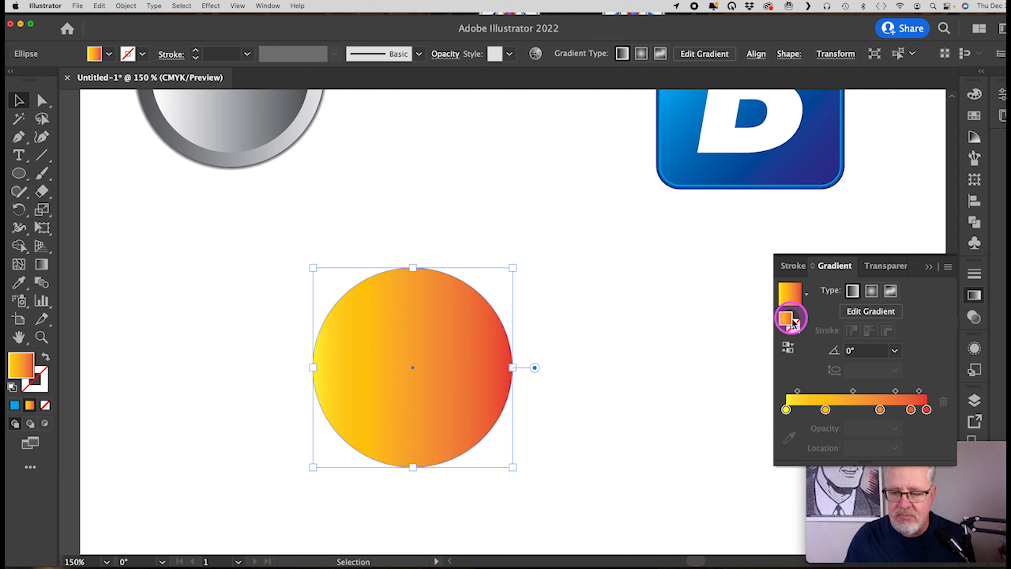
click(872, 293)
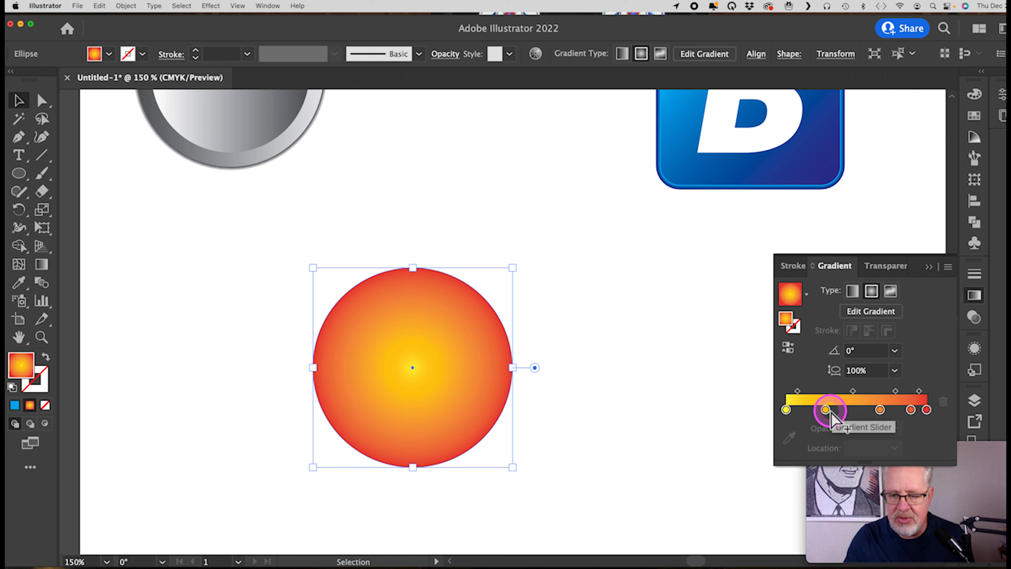
drag(826, 411, 885, 410)
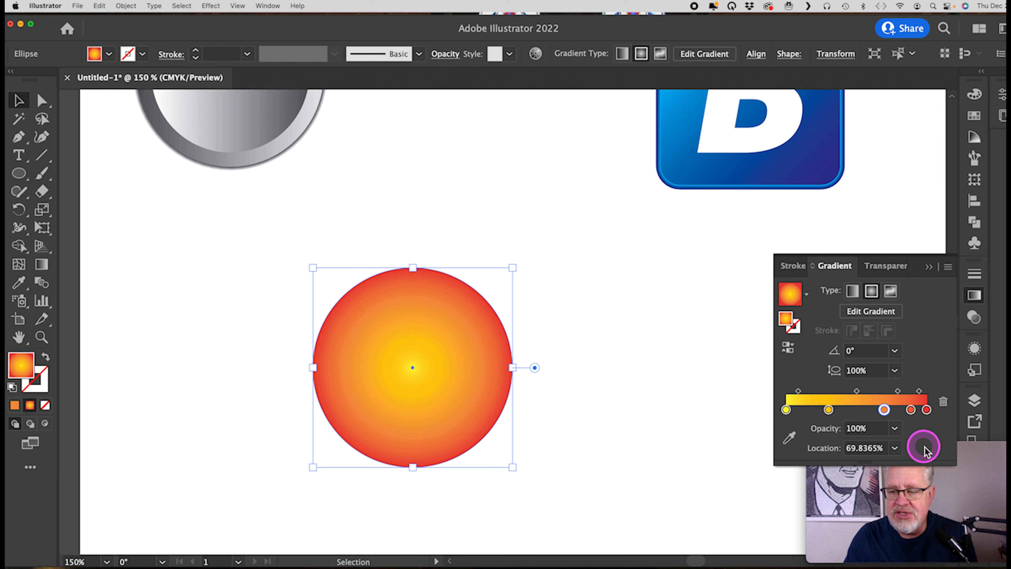
Recolor the outermost stop of the circle's gradient dark plum and the stop at about 89% crimson.
click(927, 411)
double_click(927, 410)
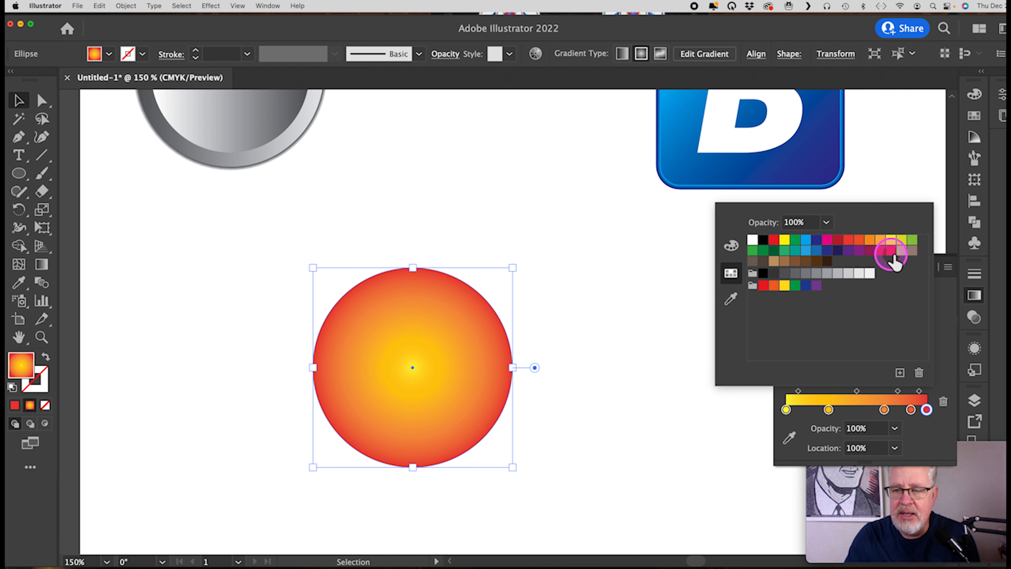
click(871, 252)
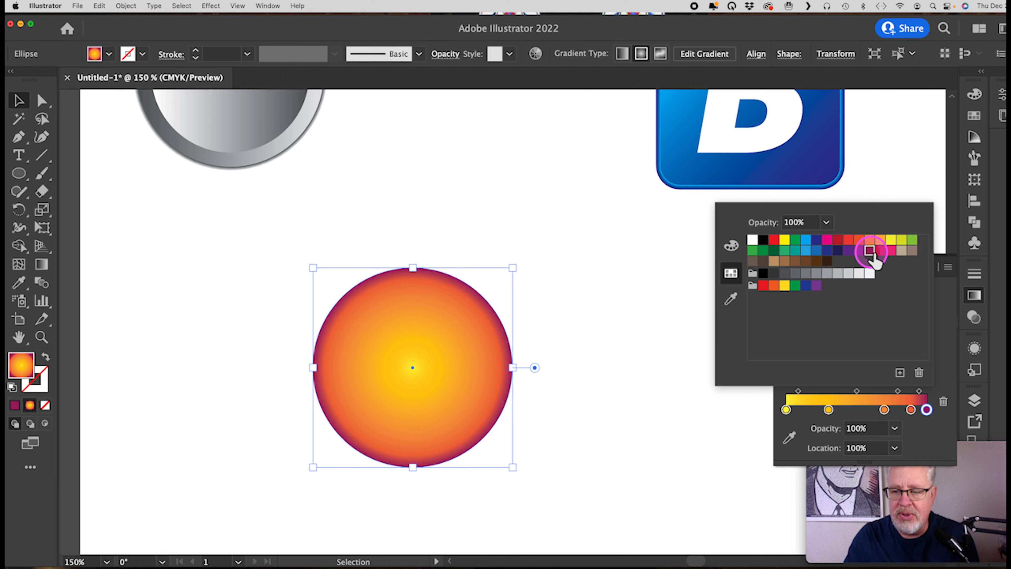
double_click(913, 411)
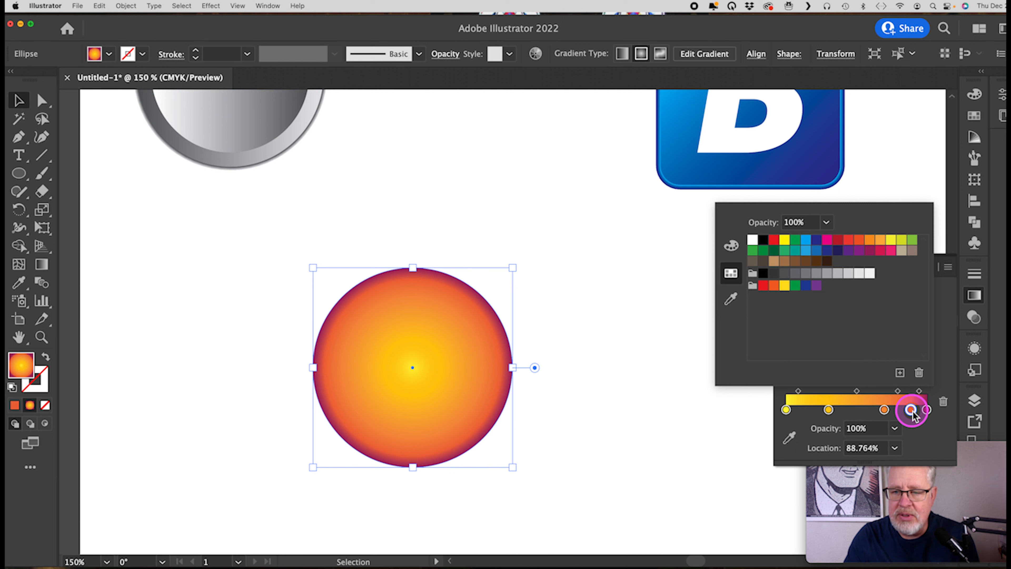
click(881, 251)
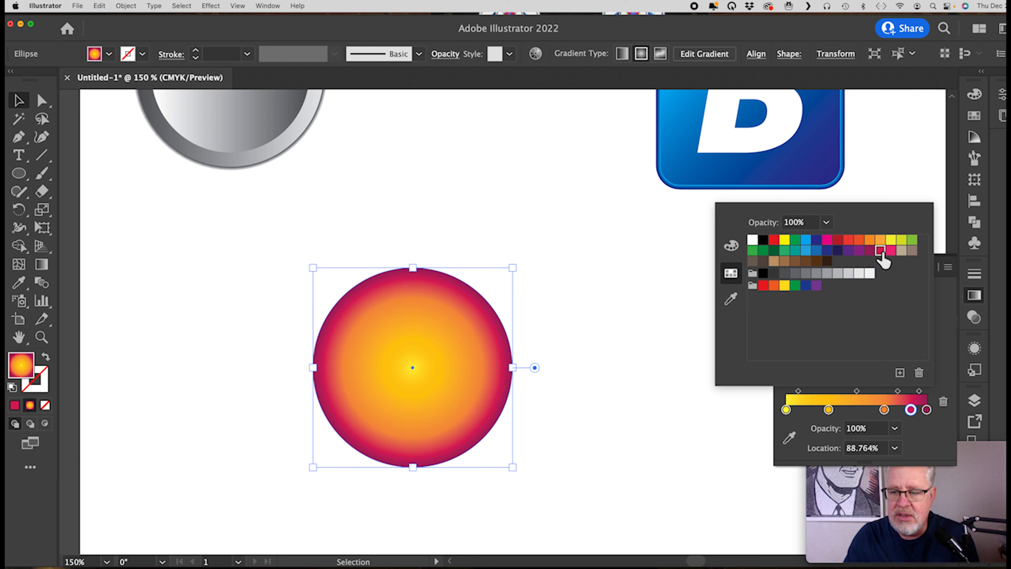
Recolor the orange stop of the circle's gradient magenta.
click(885, 411)
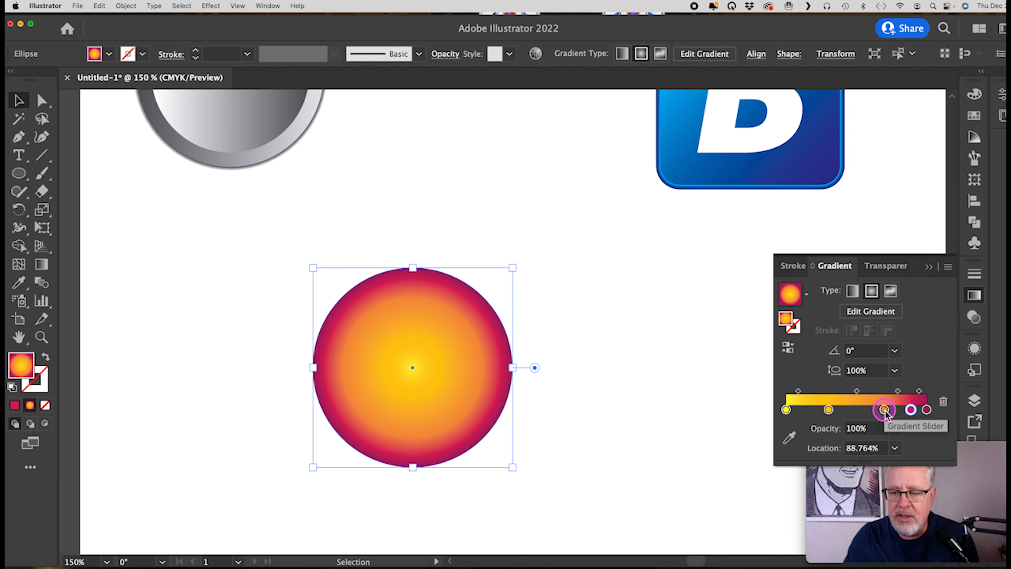
double_click(884, 410)
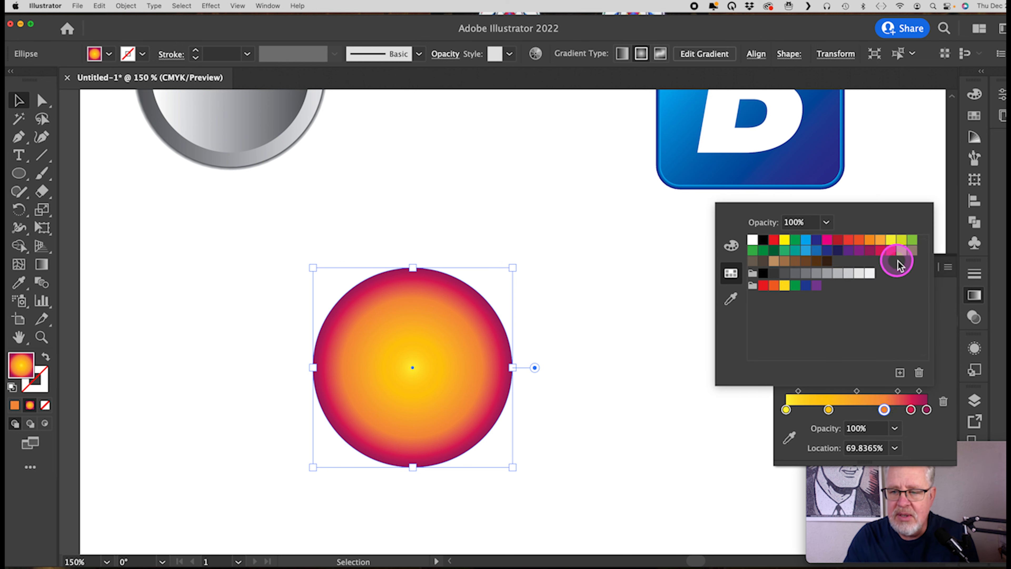
click(827, 240)
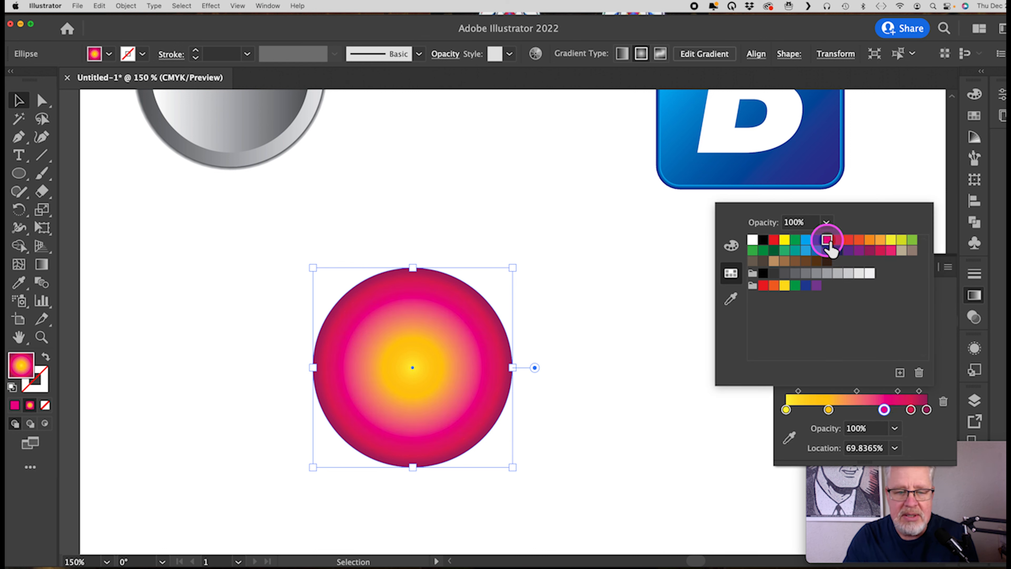
Recolor the golden-yellow stop at about 30% of the circle's gradient green.
click(828, 409)
double_click(828, 409)
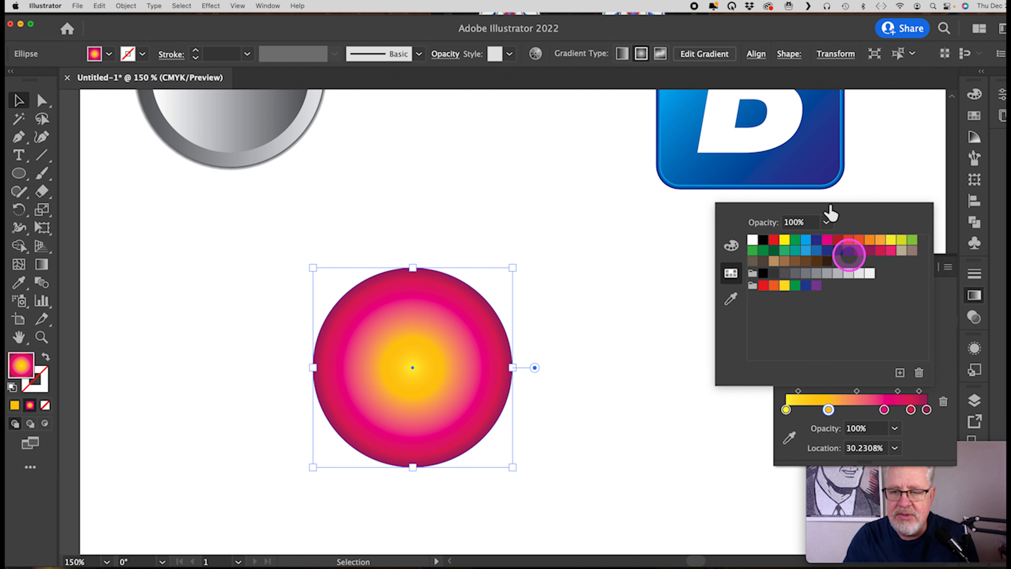
click(754, 251)
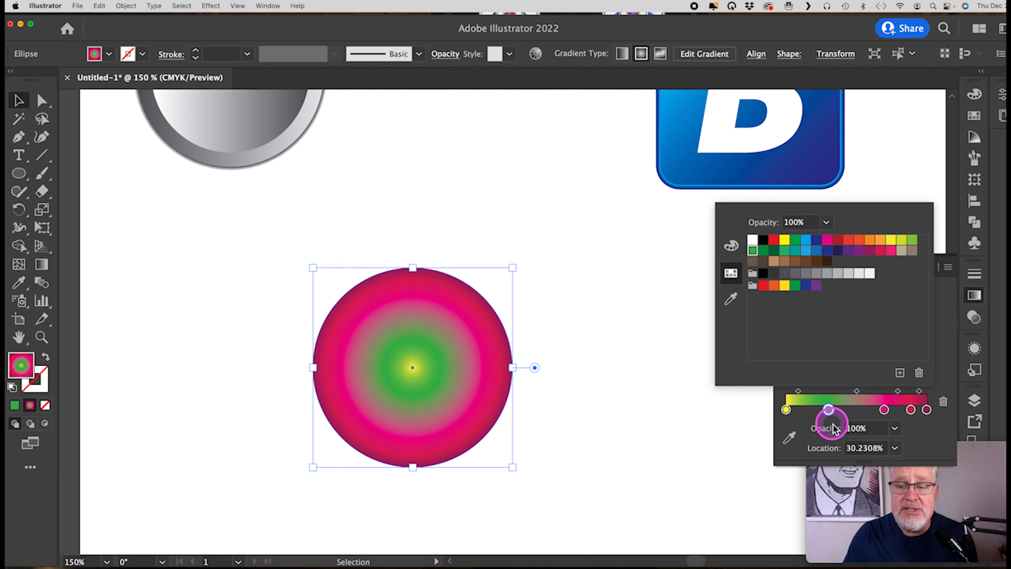
Remove the green color stop from the circle's radial gradient.
click(914, 438)
click(841, 427)
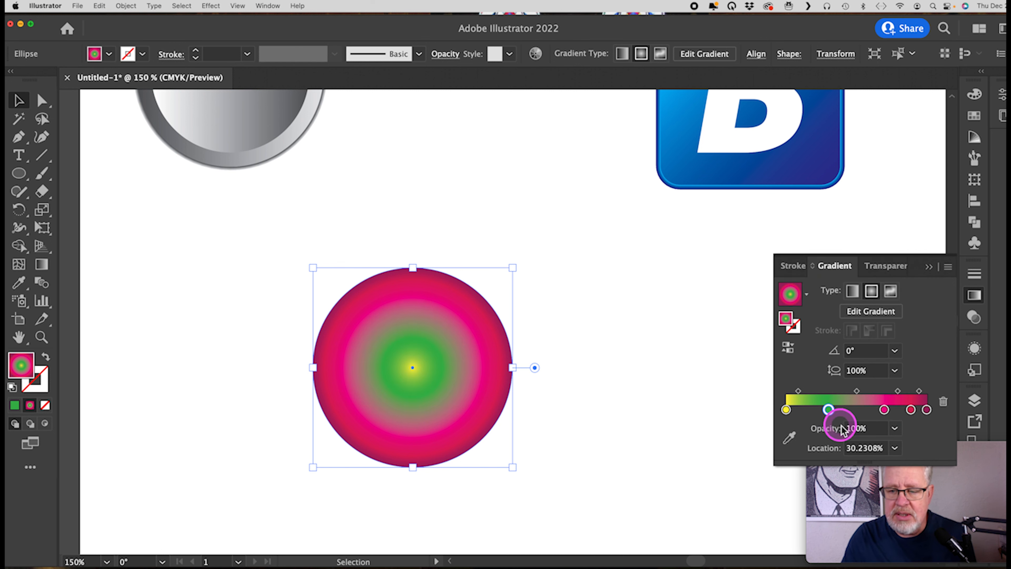
click(829, 410)
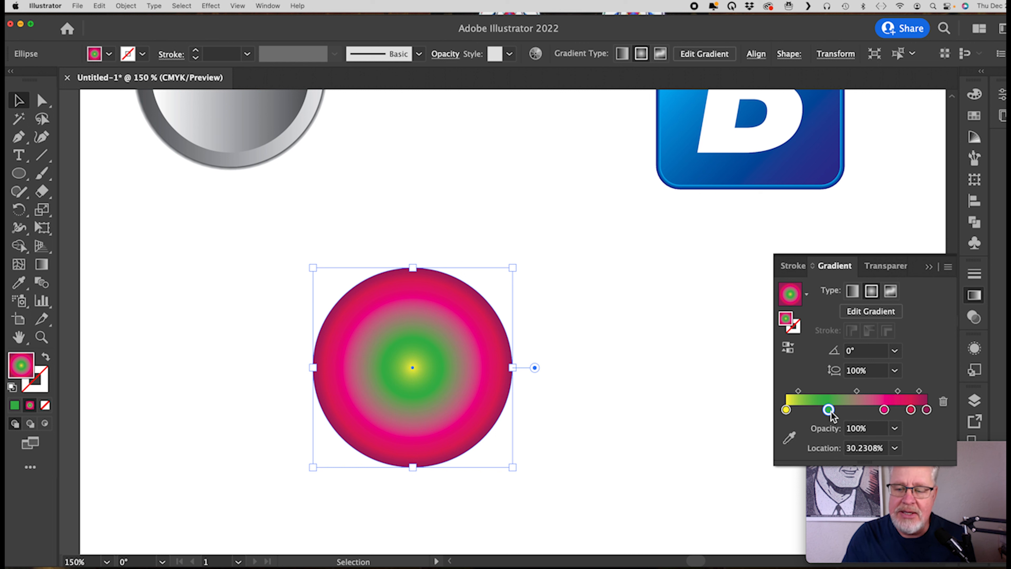
drag(832, 414, 830, 506)
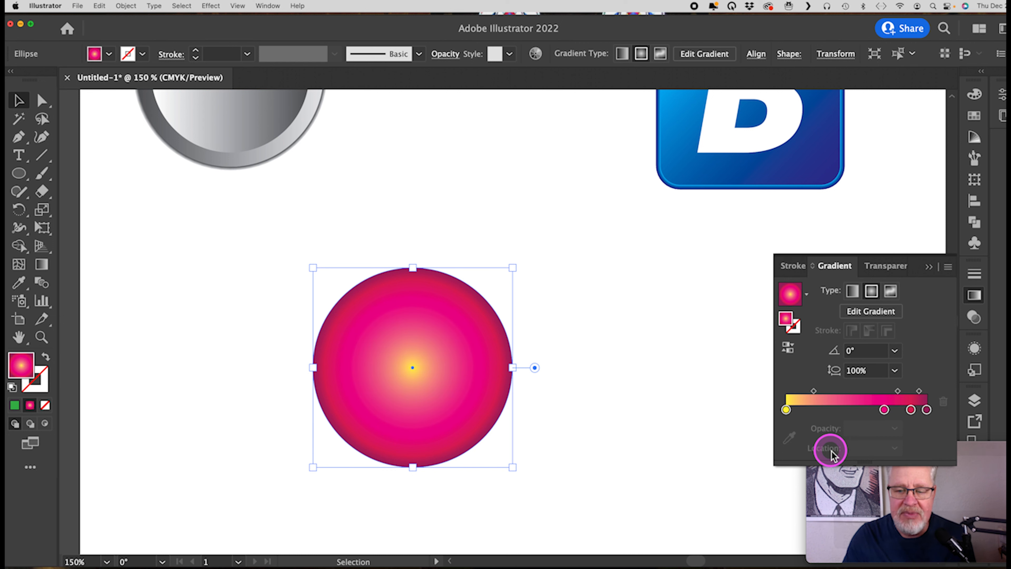
Move the magenta stop of the circle's gradient to about 38% and remove the crimson stop.
drag(815, 391, 858, 412)
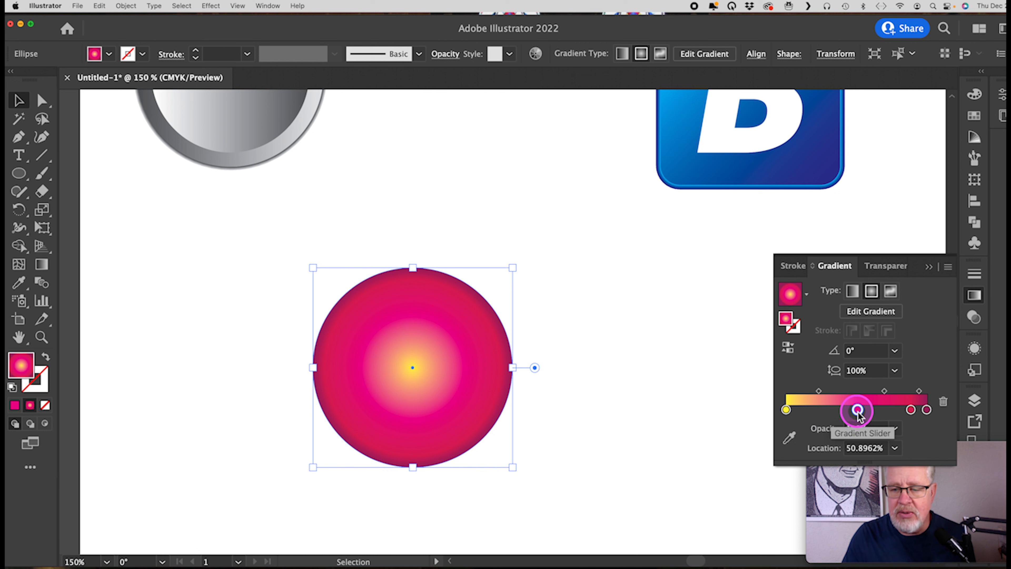
drag(858, 411, 839, 410)
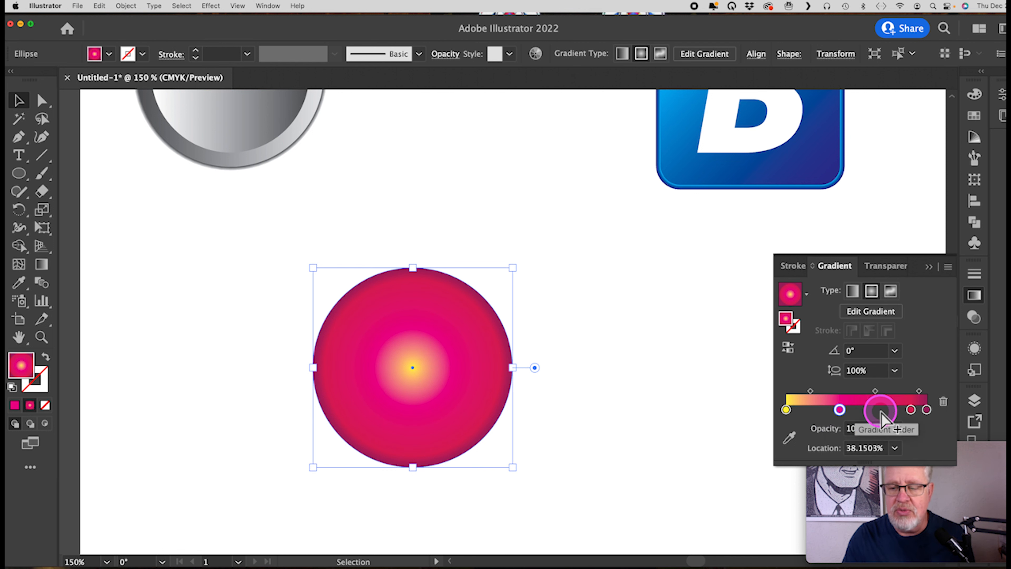
drag(911, 410, 924, 443)
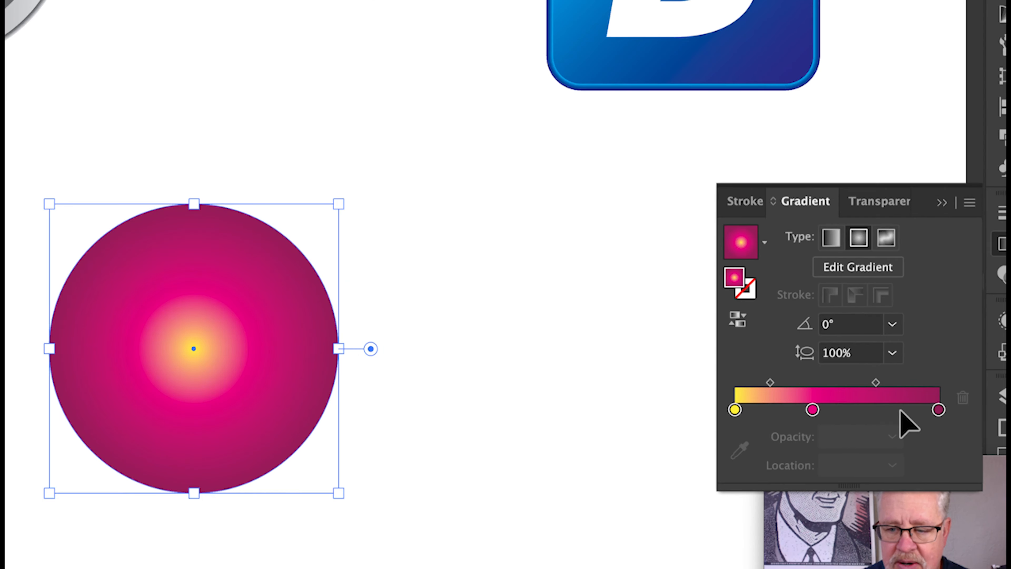
Add a color stop at about 81% of the circle's gradient and color it pink with the C=0 M=95 Y=20 K=0 swatch.
click(900, 410)
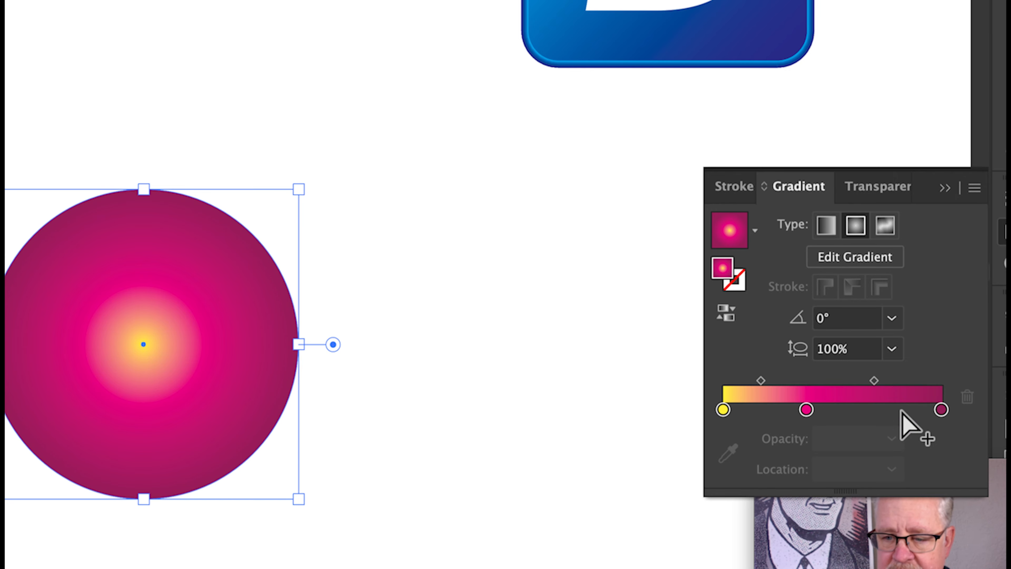
click(900, 410)
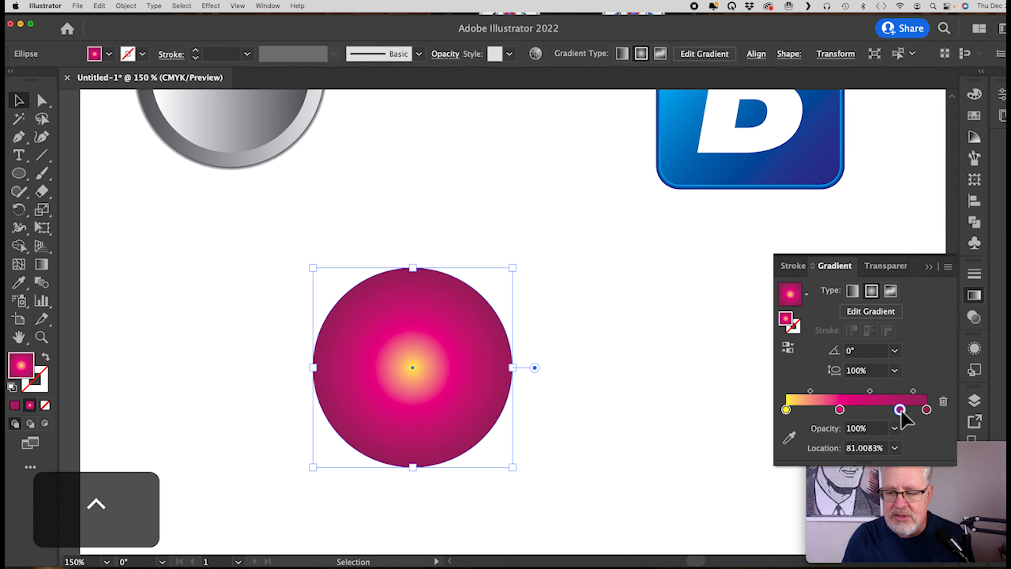
click(901, 410)
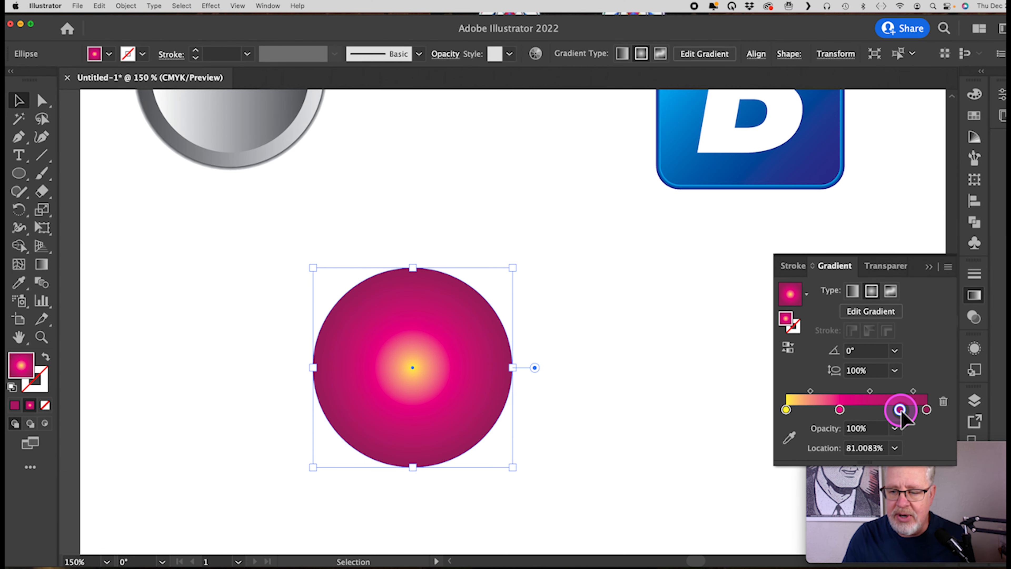
double_click(900, 411)
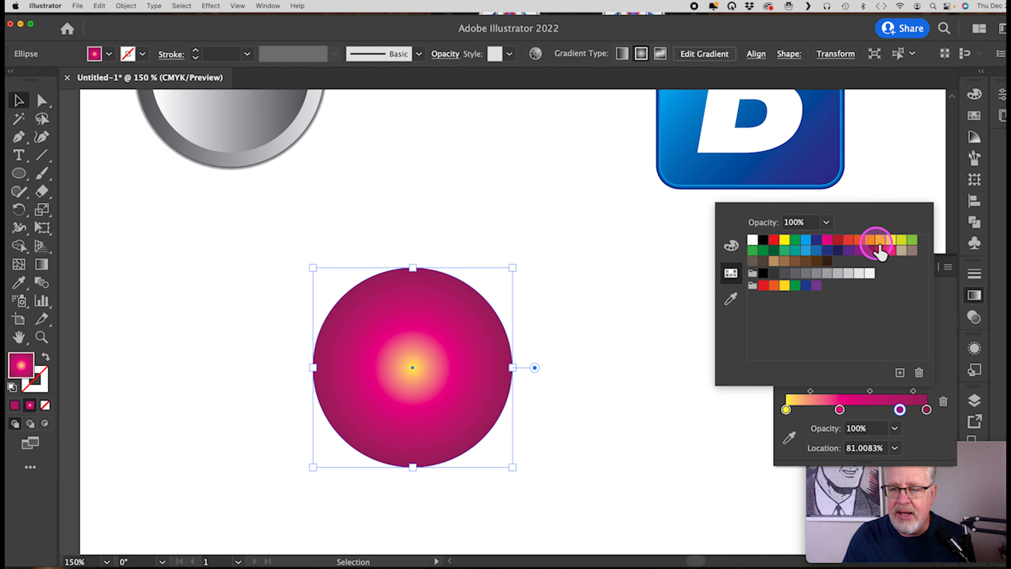
click(890, 250)
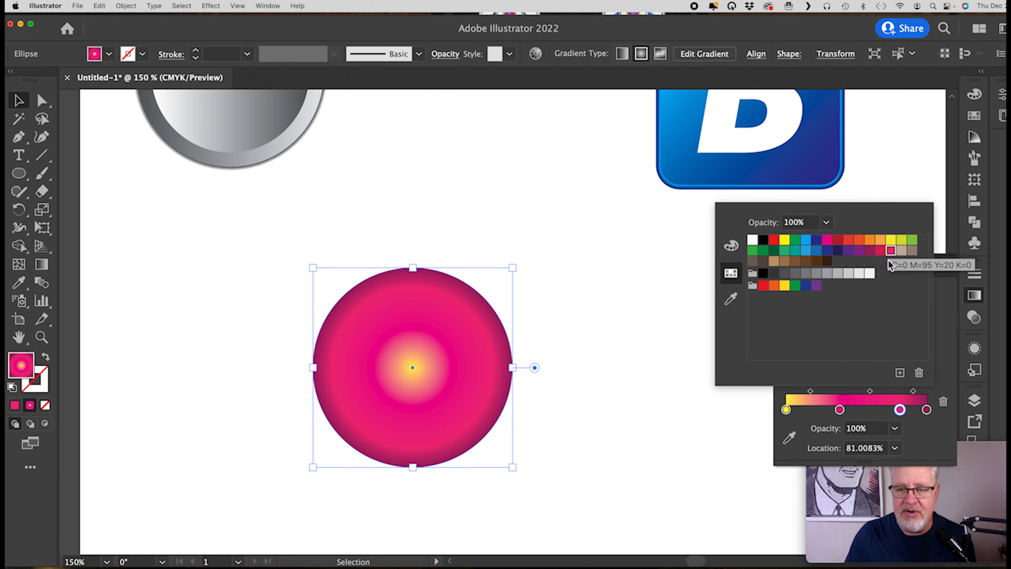
click(921, 463)
click(932, 447)
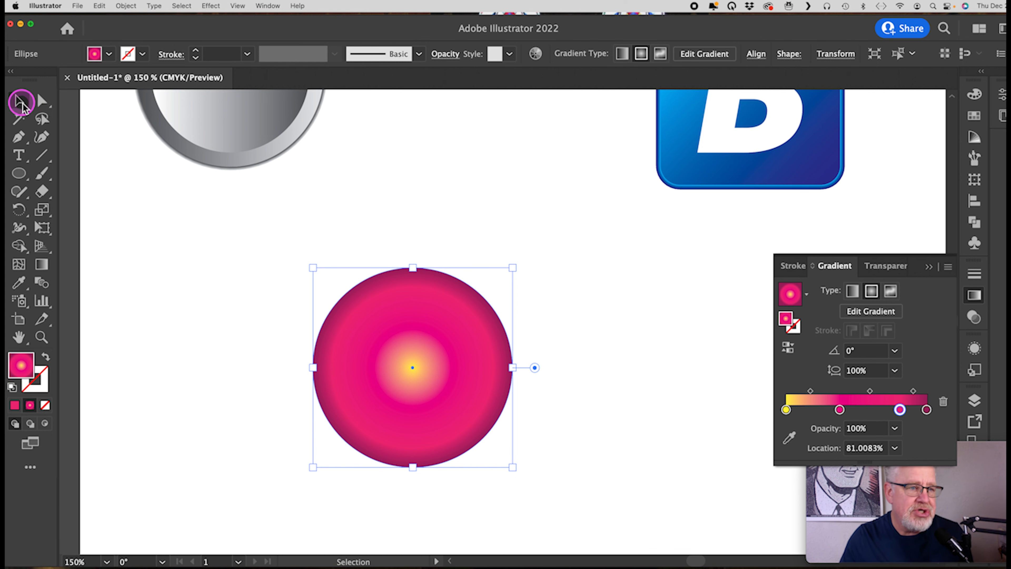
Move the circle up beneath the metallic button and place a duplicate to its lower right.
drag(370, 325, 300, 305)
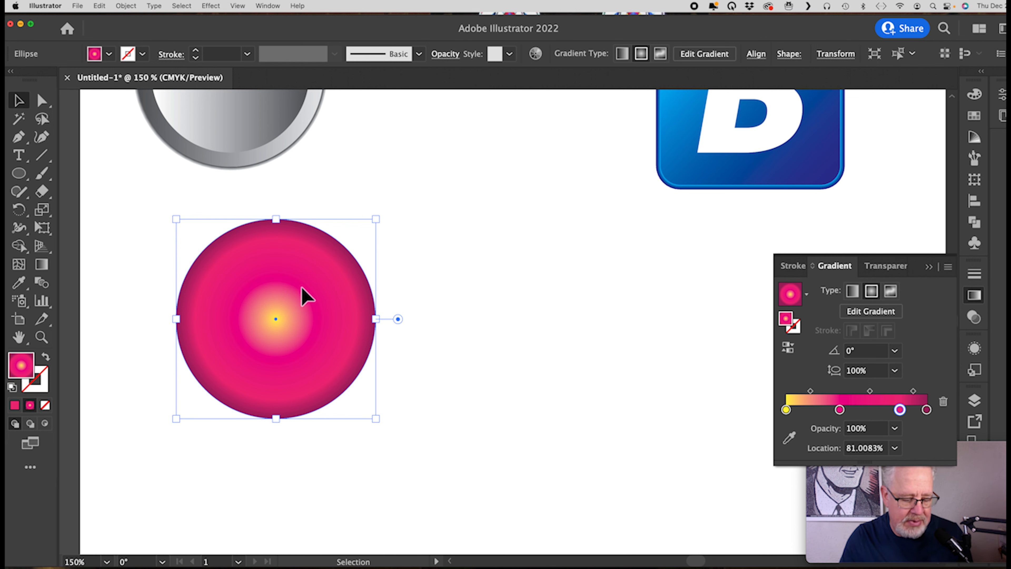
drag(303, 295, 565, 397)
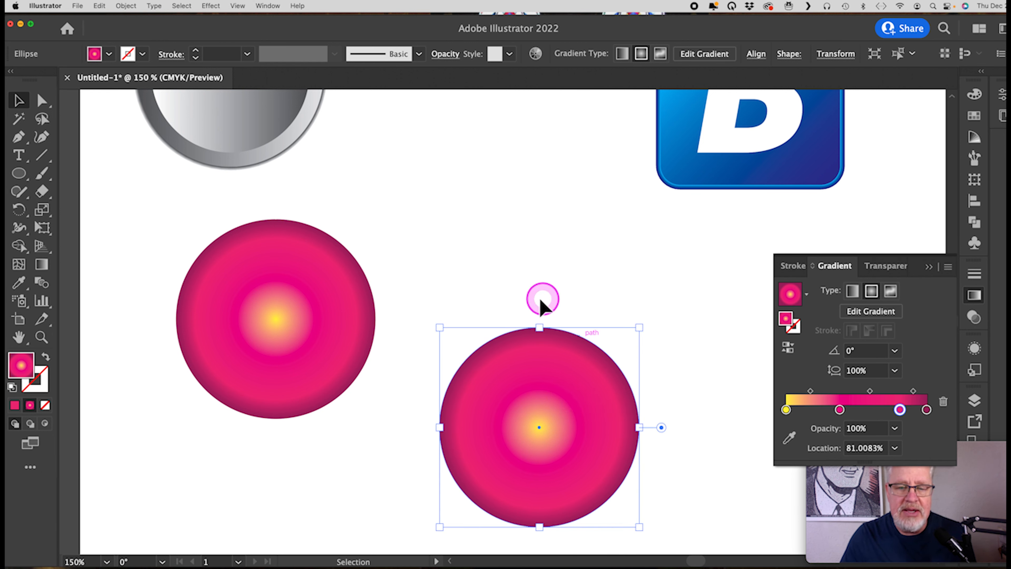
Squash the duplicate circle vertically to about 59% of its height and position the ellipse beside the original circle.
drag(545, 329, 549, 418)
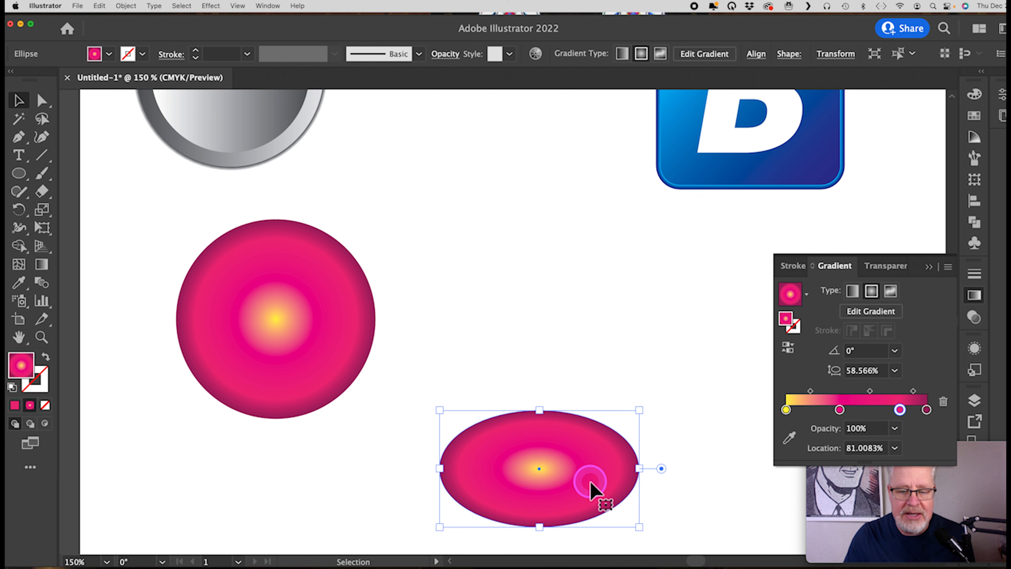
drag(590, 481, 576, 296)
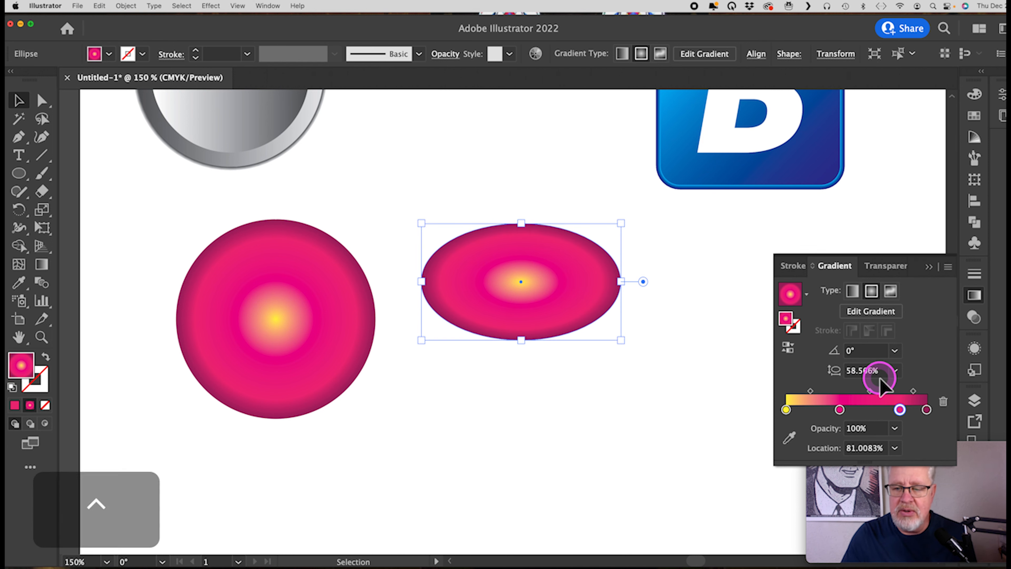
scroll(878, 379, up, 2)
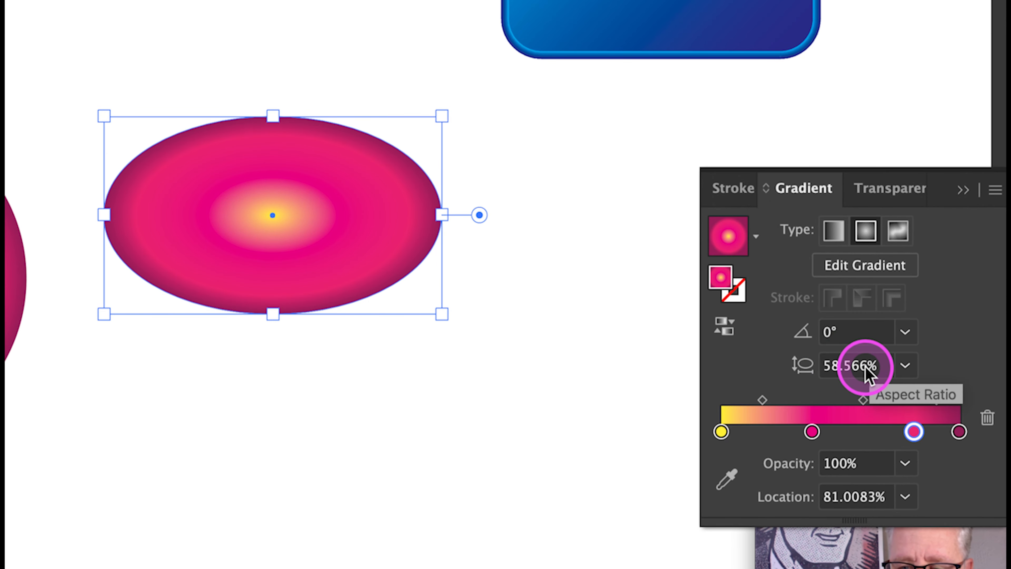
scroll(866, 367, down, 4)
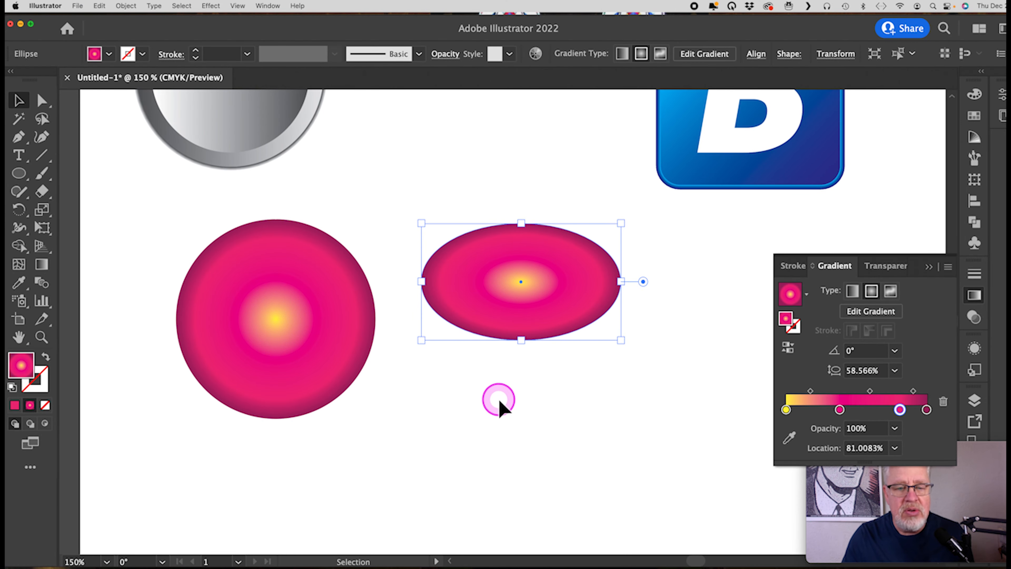
Draw a wide ellipse below the squashed one and set its radial gradient's aspect ratio to 52%.
click(20, 173)
drag(468, 421, 707, 517)
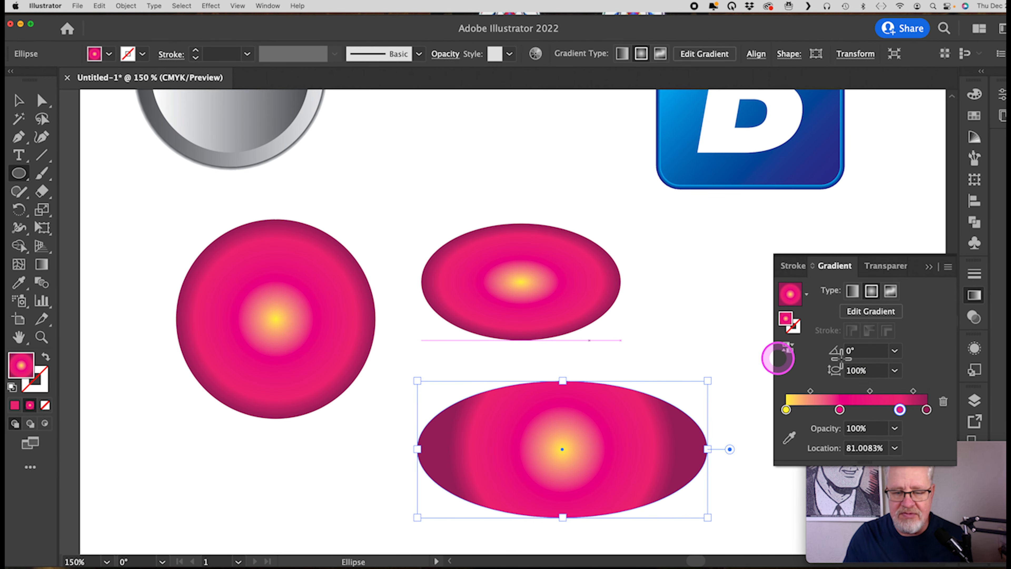
double_click(858, 375)
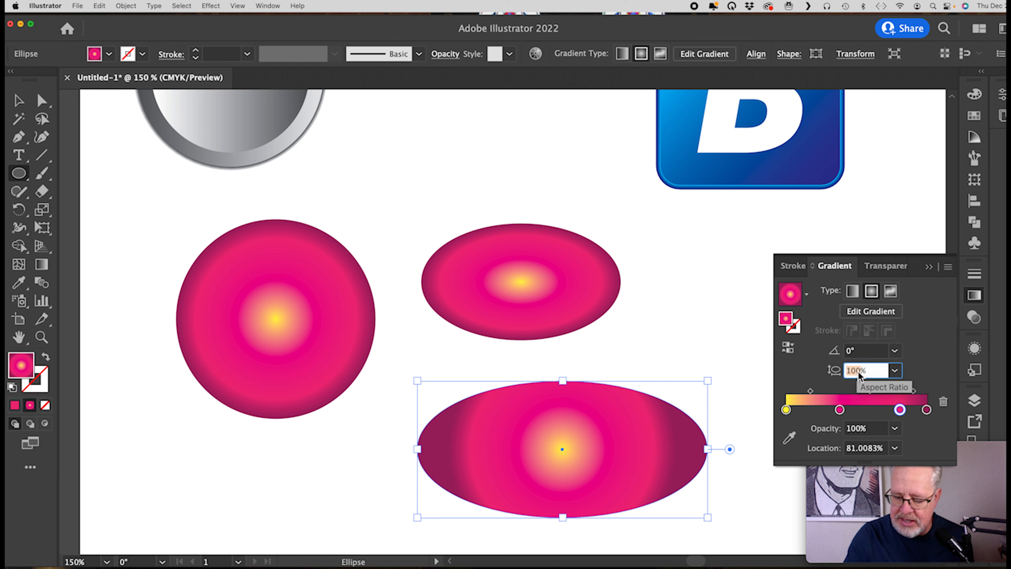
text(52)
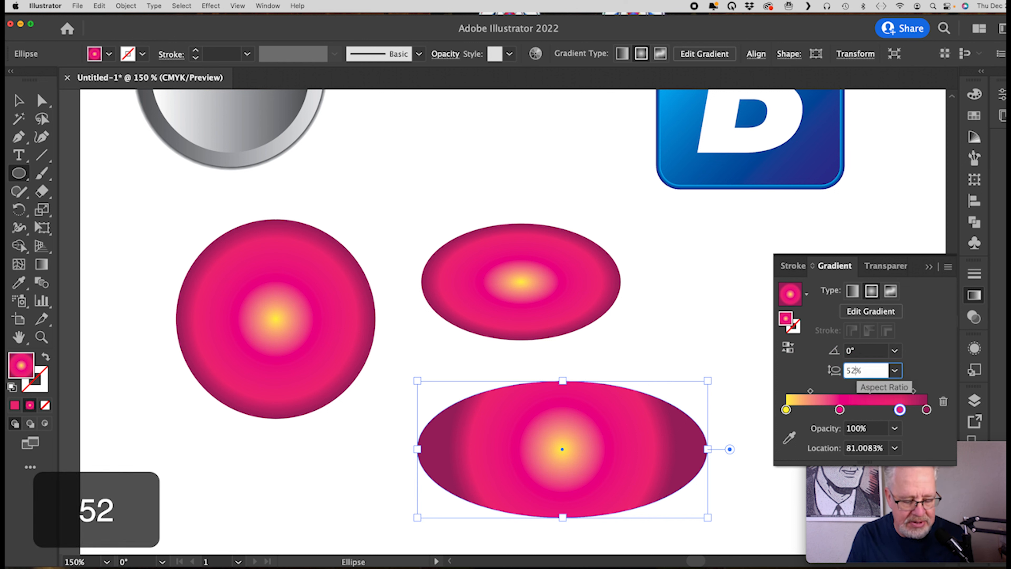
key(Tab)
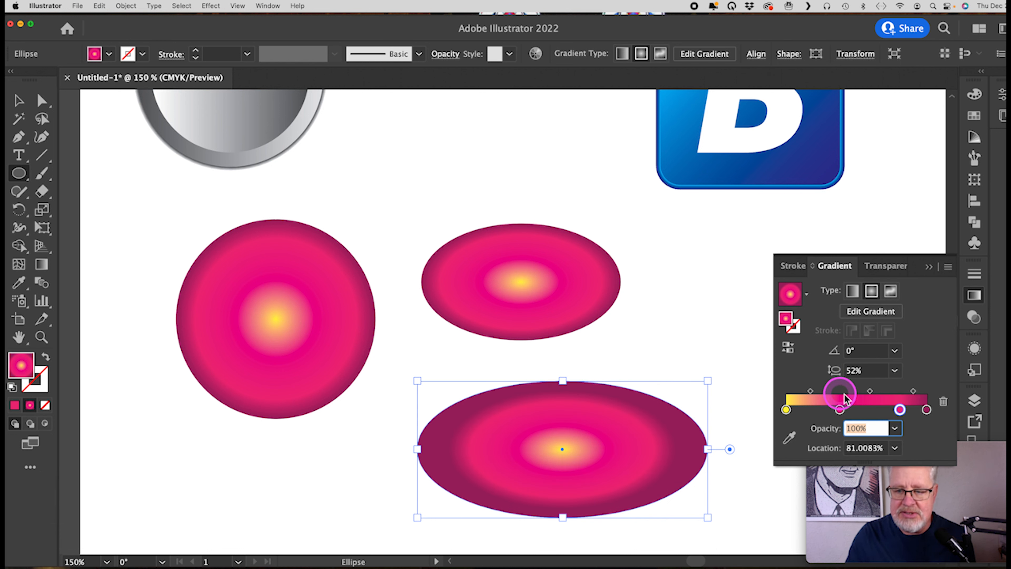
click(937, 342)
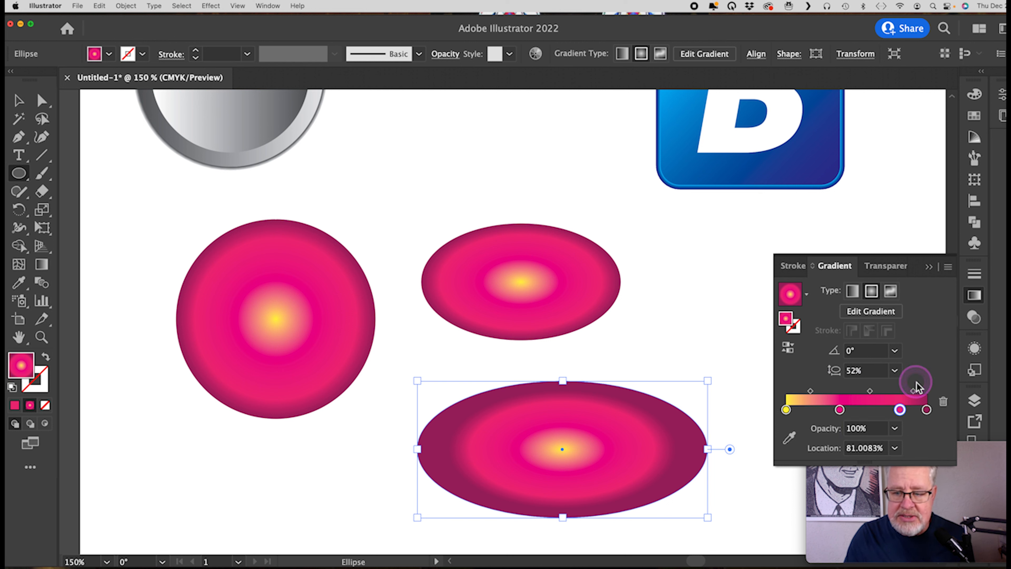